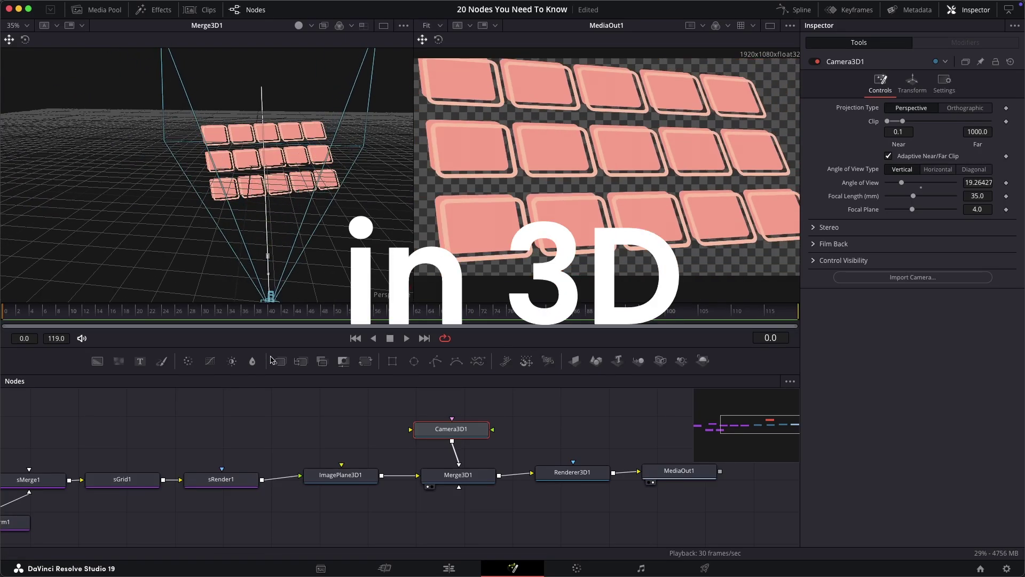
right_click(256, 227)
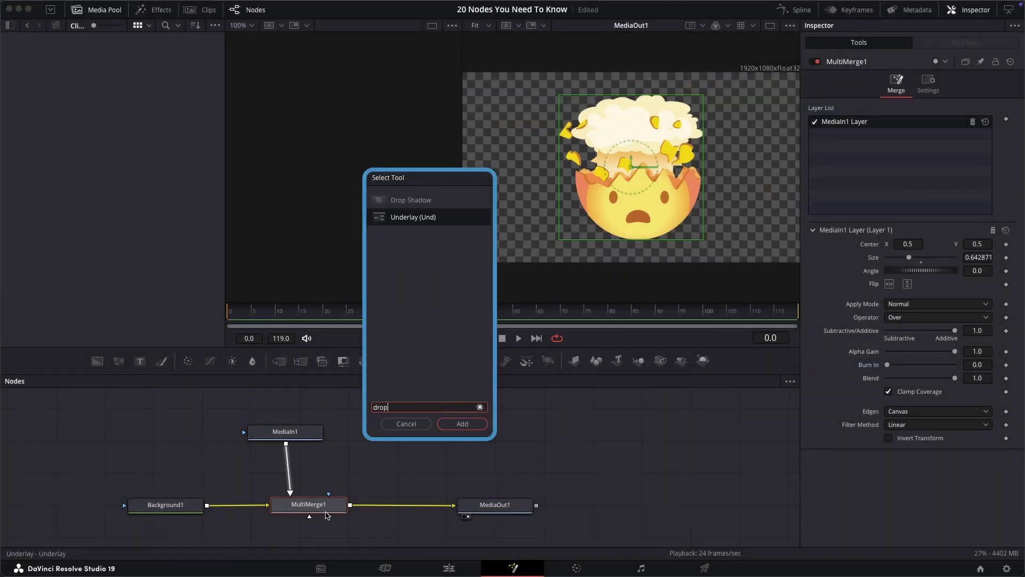
Add a Drop Shadow after MultiMerge1, set its drop distance to 0, lower its strength, and increase its blur
text(p)
key(Return)
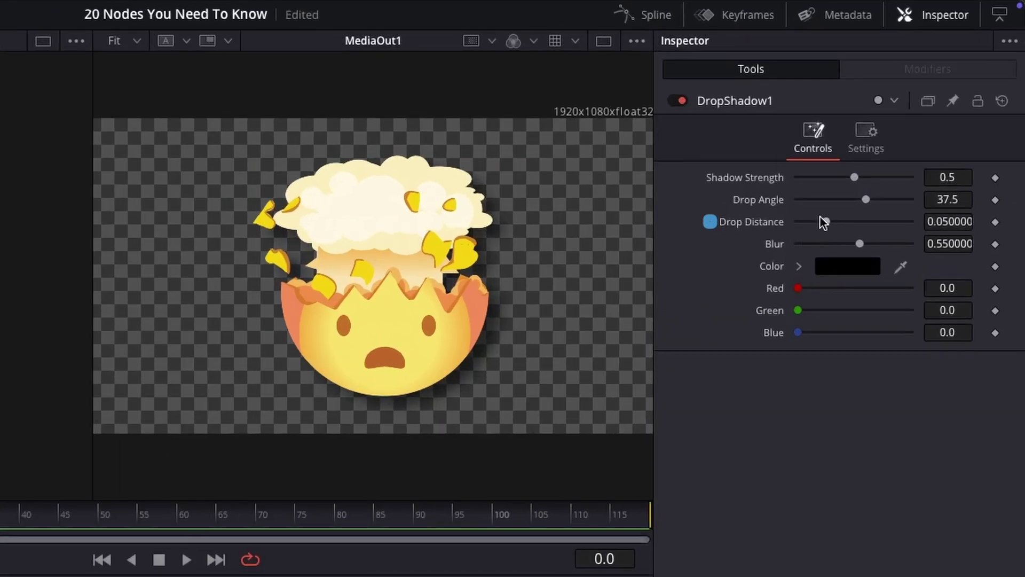
drag(827, 222, 743, 224)
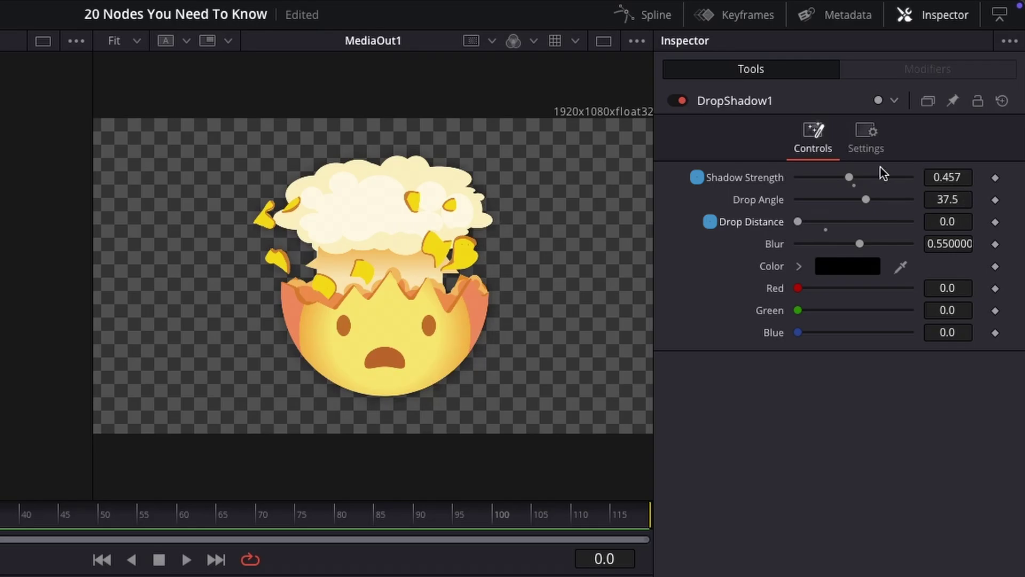
drag(860, 244, 888, 249)
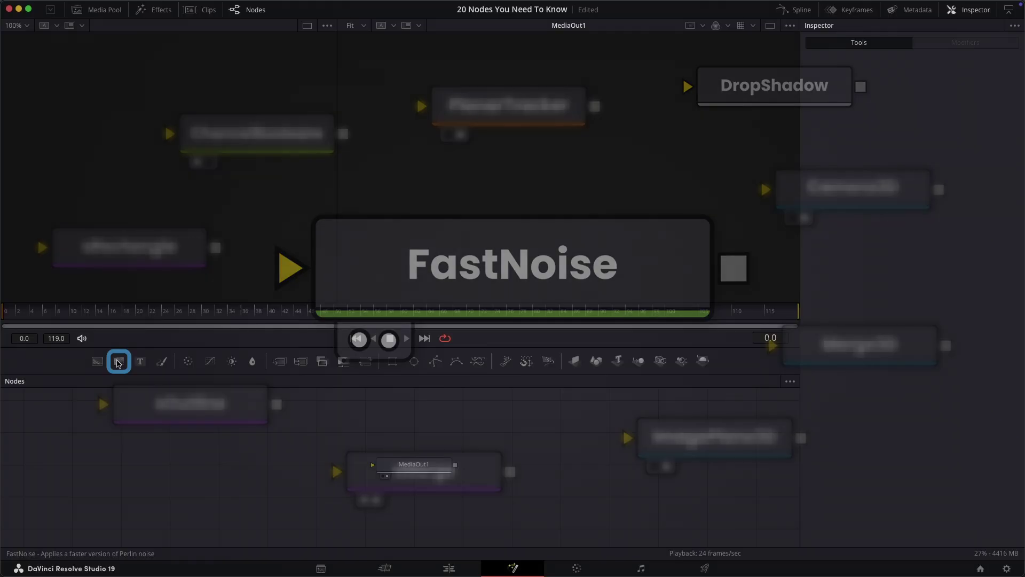
Add a FastNoise node feeding MediaOut1 and reduce its noise scale to 0.63
drag(118, 361, 390, 464)
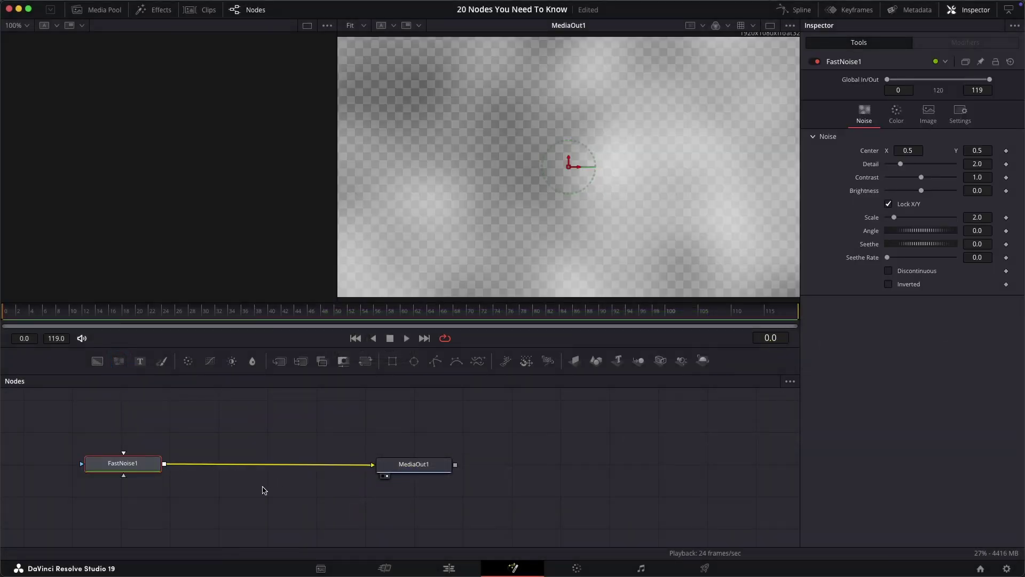
drag(264, 490, 378, 500)
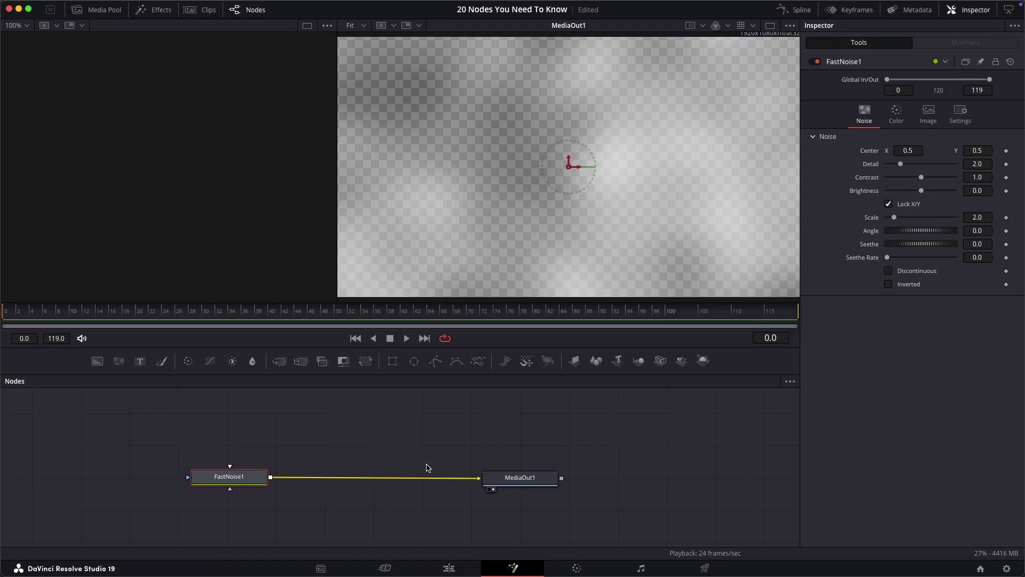
drag(894, 217, 889, 217)
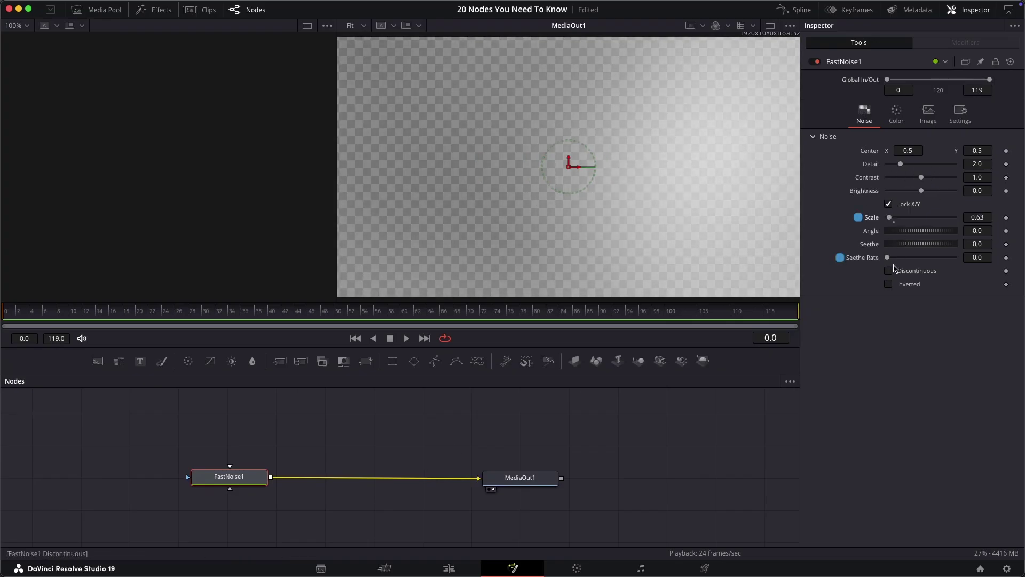
Switch the FastNoise color type to Gradient and set the gradient's start color to brown (0.545, 0.271, 0.059)
click(897, 113)
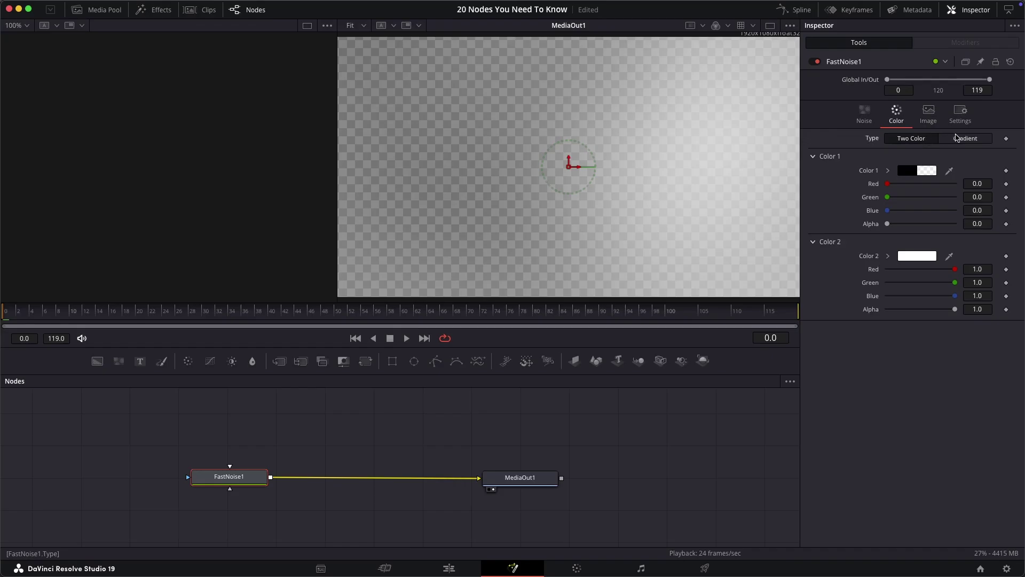
click(966, 139)
click(917, 215)
click(240, 170)
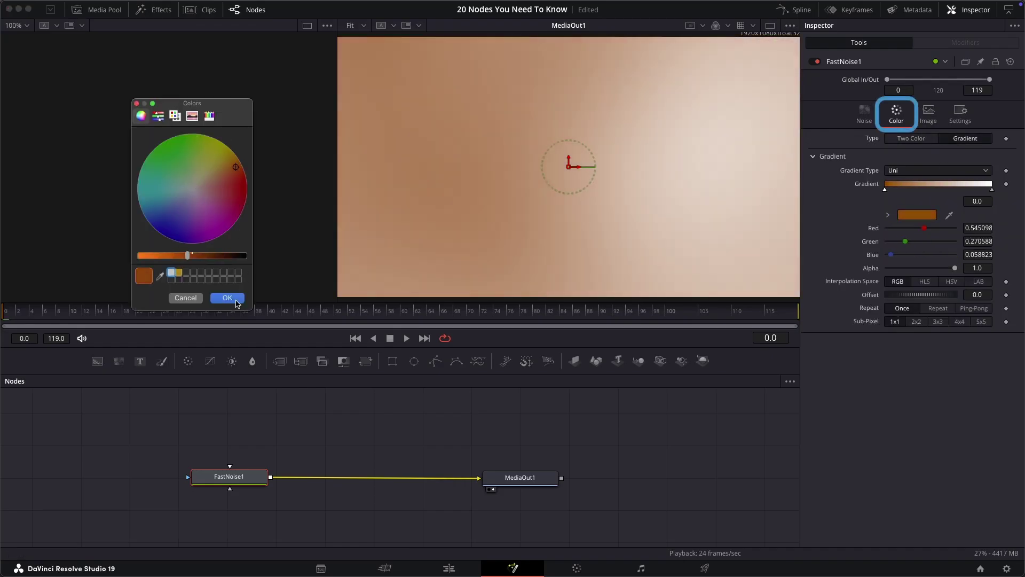
click(237, 300)
Set the noise gradient's end color to pale yellow (1.0, 0.878, 0.616) and scrub the timeline to preview the noise
click(992, 189)
click(917, 215)
click(175, 186)
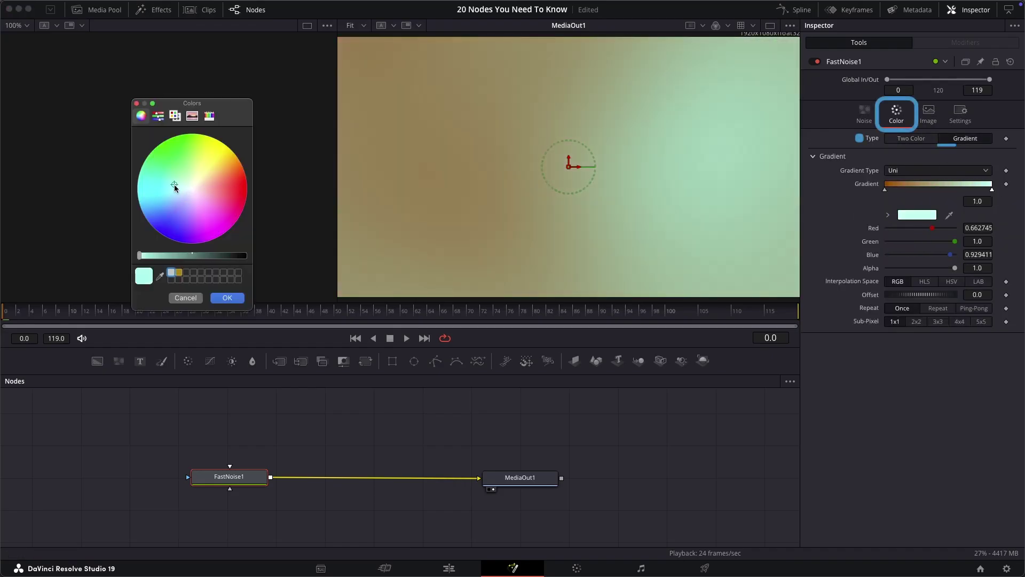
click(209, 172)
click(227, 297)
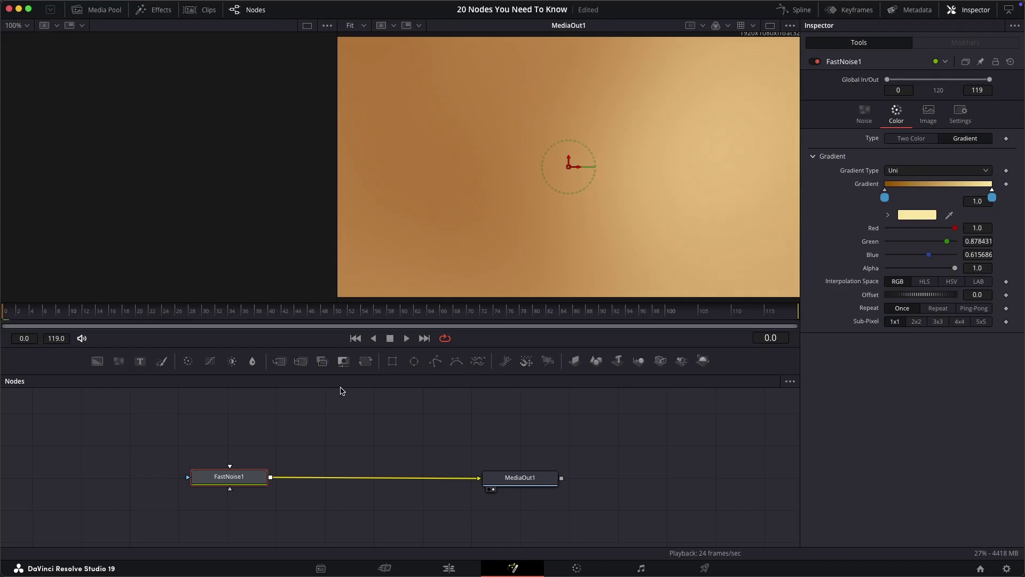
drag(99, 314, 203, 307)
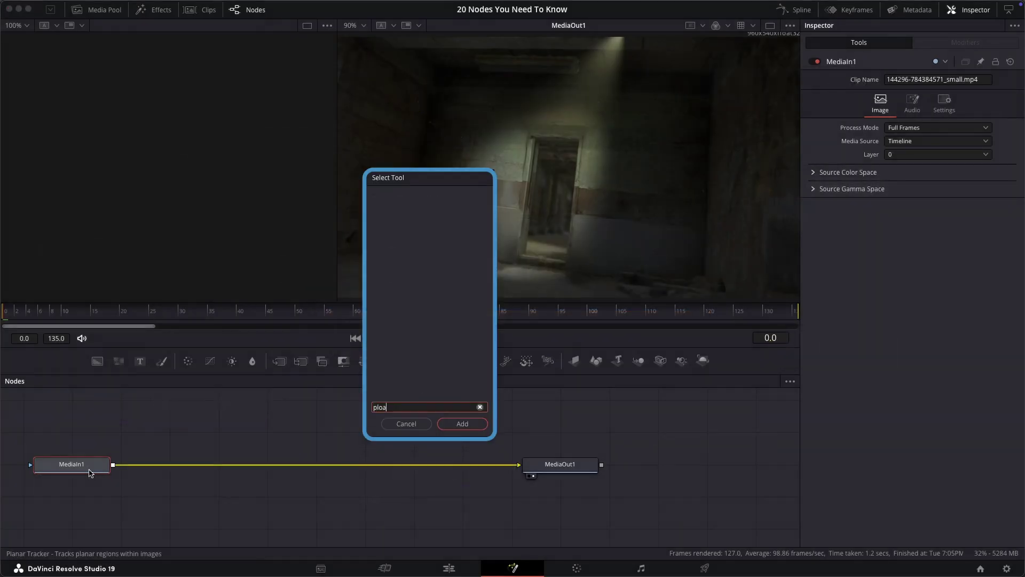
Insert a Planar Tracker node midway between MediaIn1 and MediaOut1
key(BackSpace)
key(BackSpace)
text(ana)
key(Return)
drag(179, 465, 340, 465)
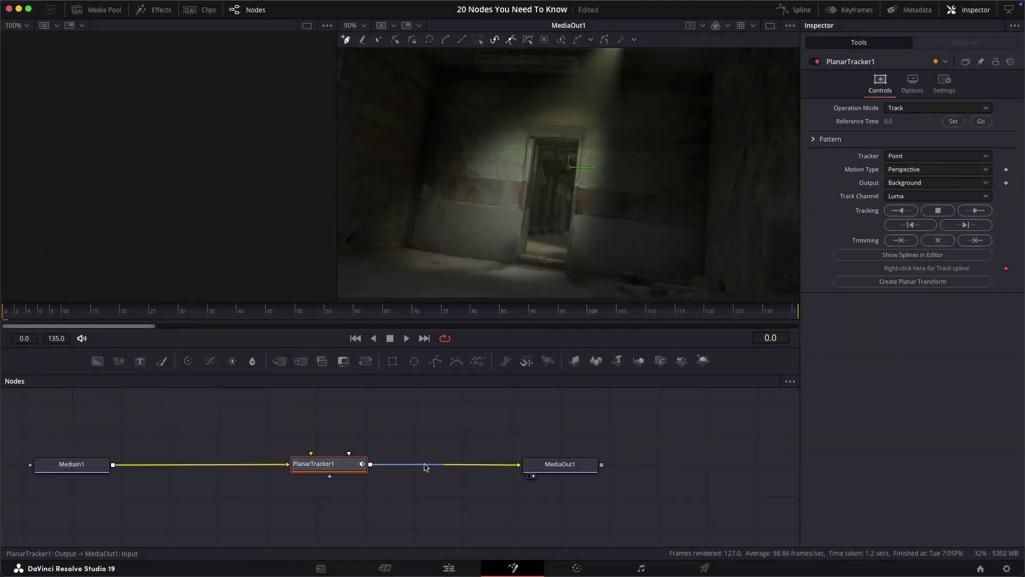
Draw a closed four-cornered tracking shape around the lit wall patch beside the doorway and refine its corners
scroll(529, 141, up, 5)
click(542, 122)
scroll(507, 116, left, 3)
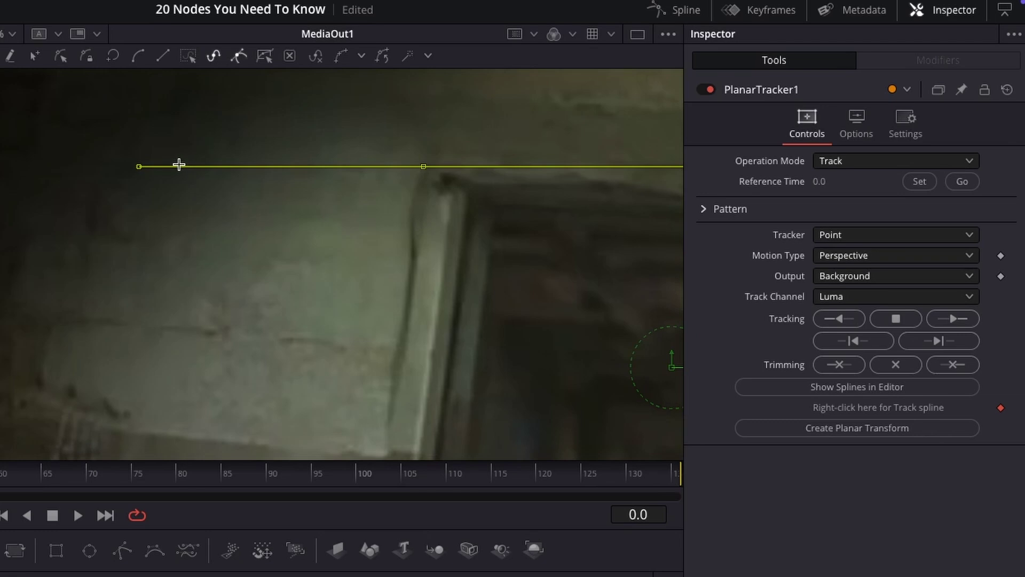
click(472, 109)
scroll(472, 112, down, 2)
click(410, 367)
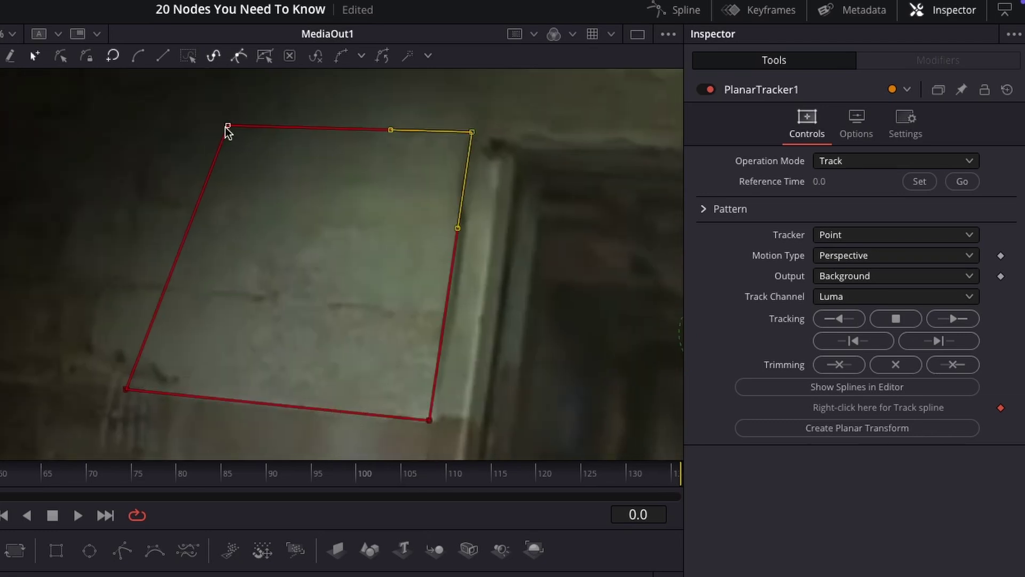
drag(227, 126, 172, 127)
scroll(197, 204, down, 5)
drag(196, 204, 192, 202)
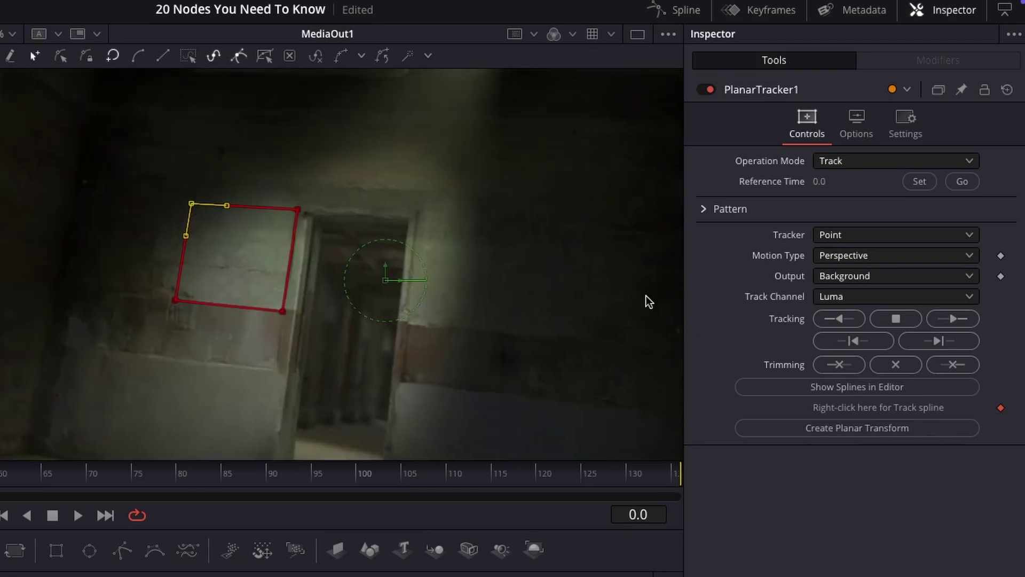
Track the wall shape forward through the clip and set the Planar Tracker's operation mode to Corner Pin
click(972, 315)
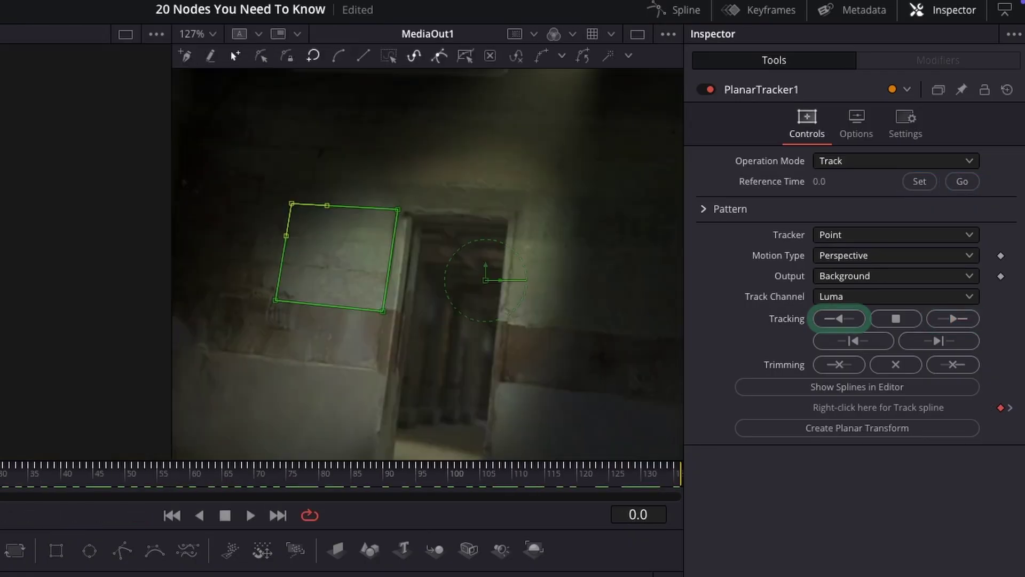
click(896, 161)
click(833, 215)
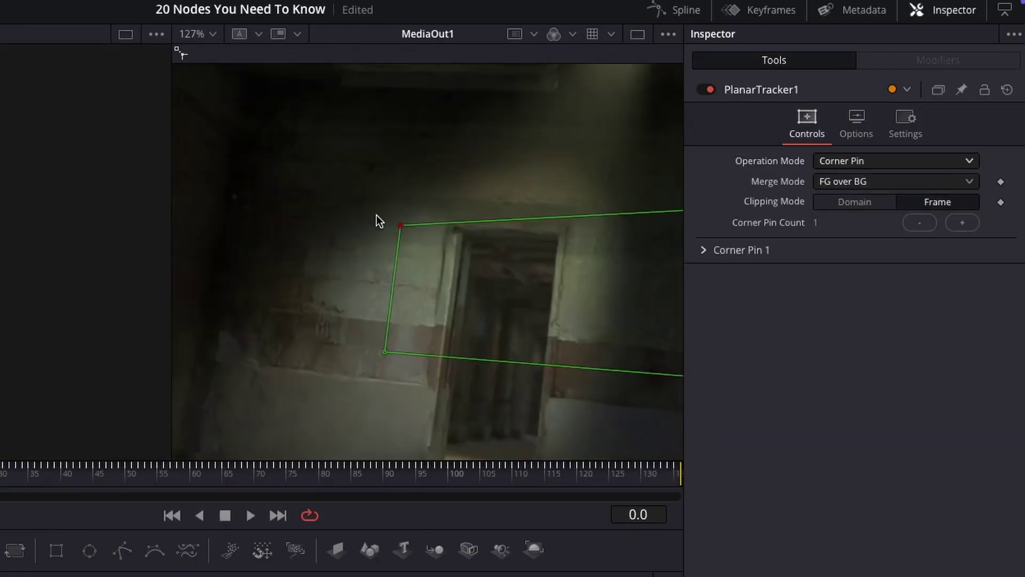
Position the four corner pins around the lit wall patch beside the doorway
drag(730, 137, 552, 148)
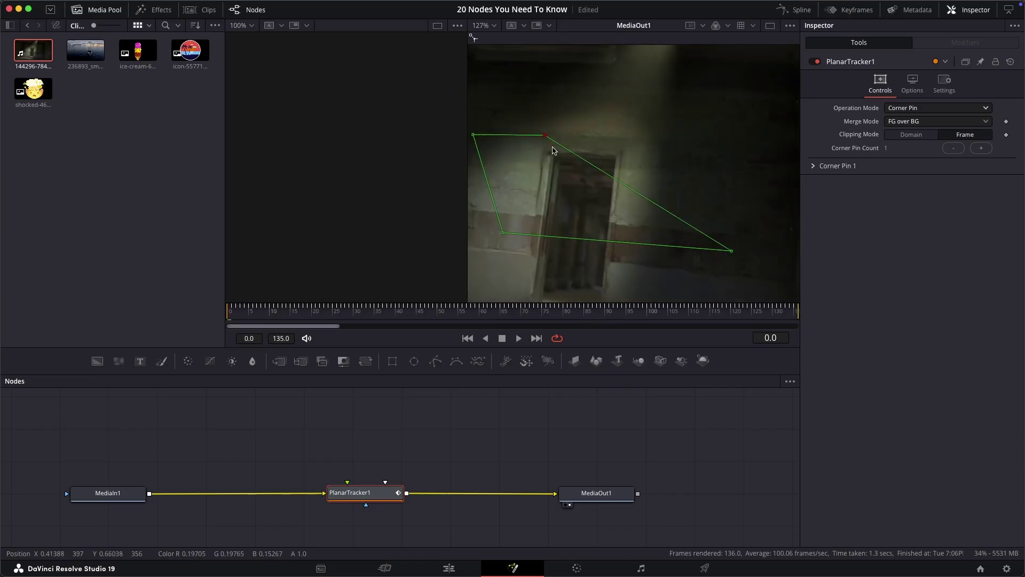
scroll(542, 251, left, 3)
drag(730, 250, 522, 225)
scroll(582, 159, up, 3)
drag(649, 174, 646, 183)
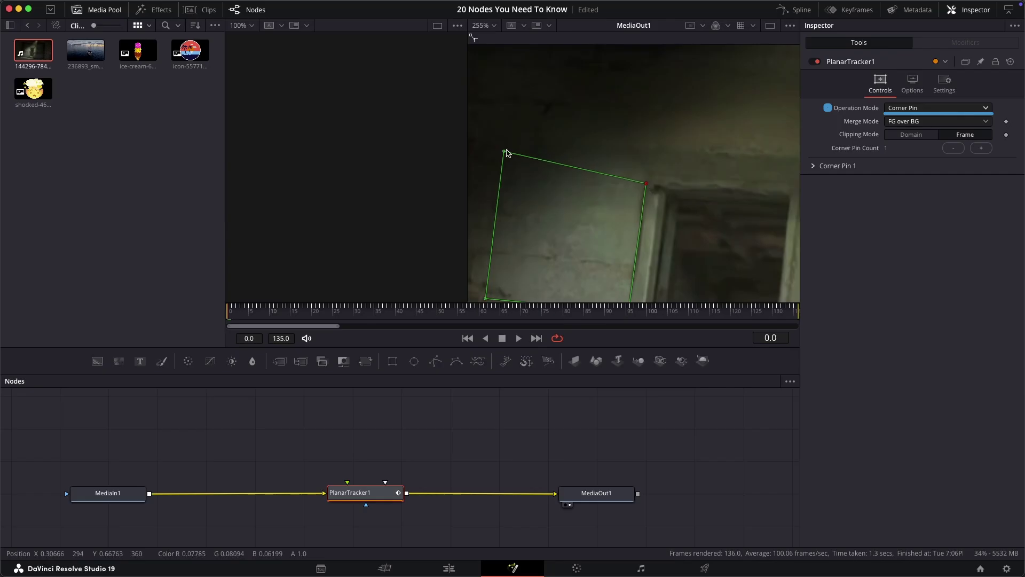
drag(504, 151, 503, 181)
scroll(505, 182, down, 3)
drag(510, 245, 516, 246)
click(541, 127)
scroll(556, 169, down, 3)
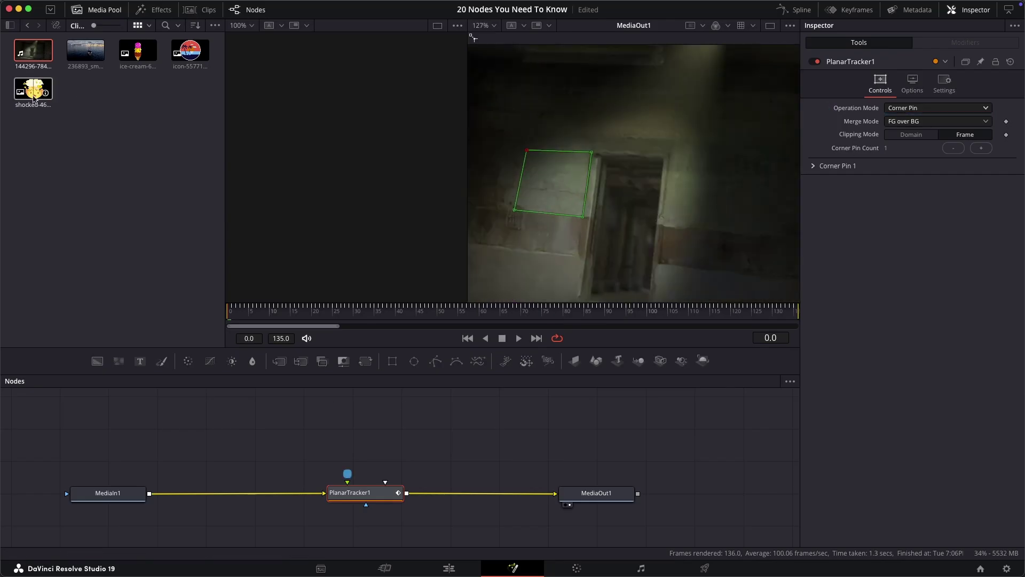
Add the shocked emoji image as the Planar Tracker's corner-pinned input and play back the fitted result
drag(33, 99, 327, 422)
drag(354, 418, 364, 495)
key(space)
key(super+f)
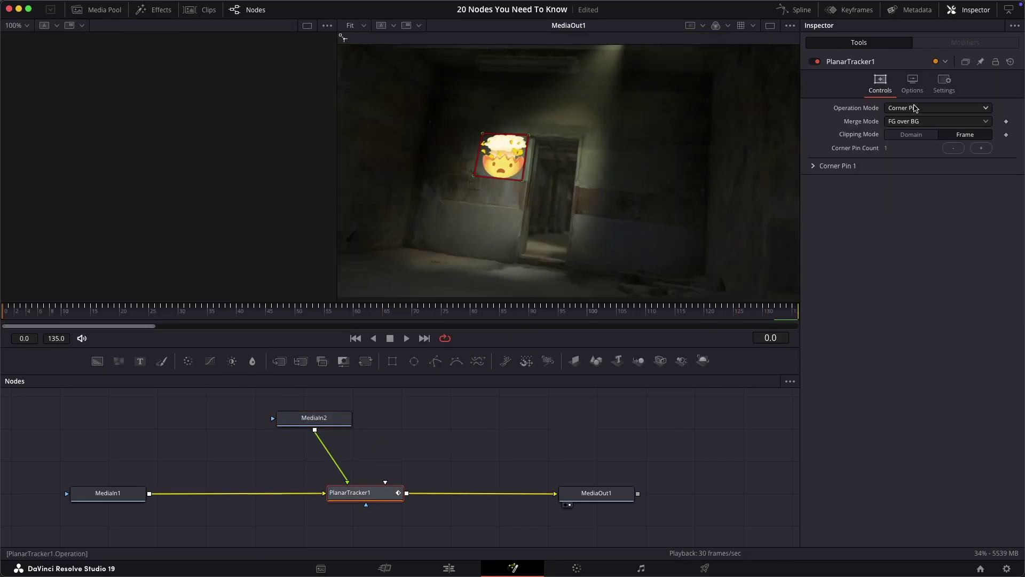
Toggle the Planar Tracker's operation mode between Track and Corner Pin, ending on Corner Pin
click(911, 108)
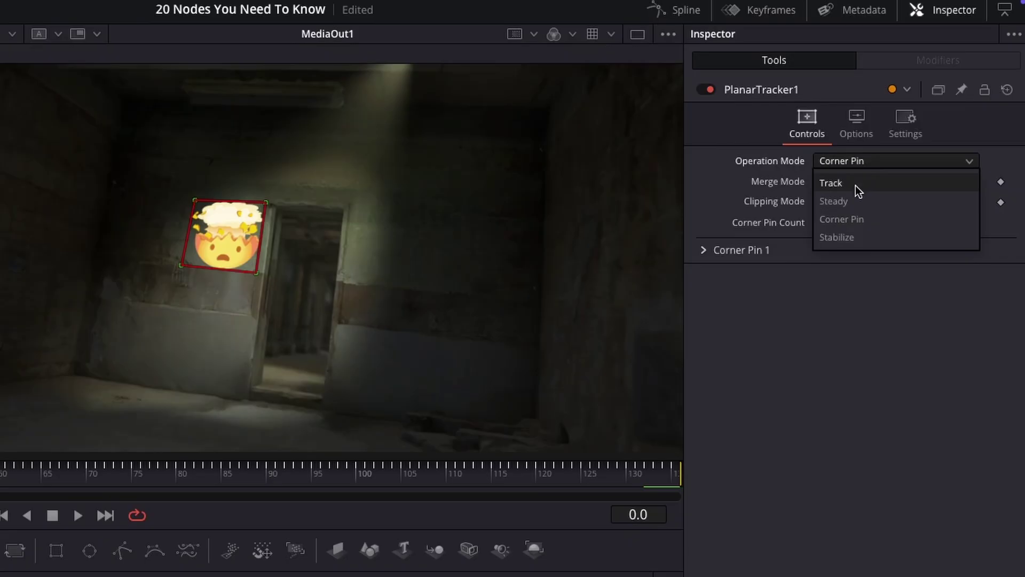
click(855, 185)
click(867, 162)
click(850, 219)
click(859, 160)
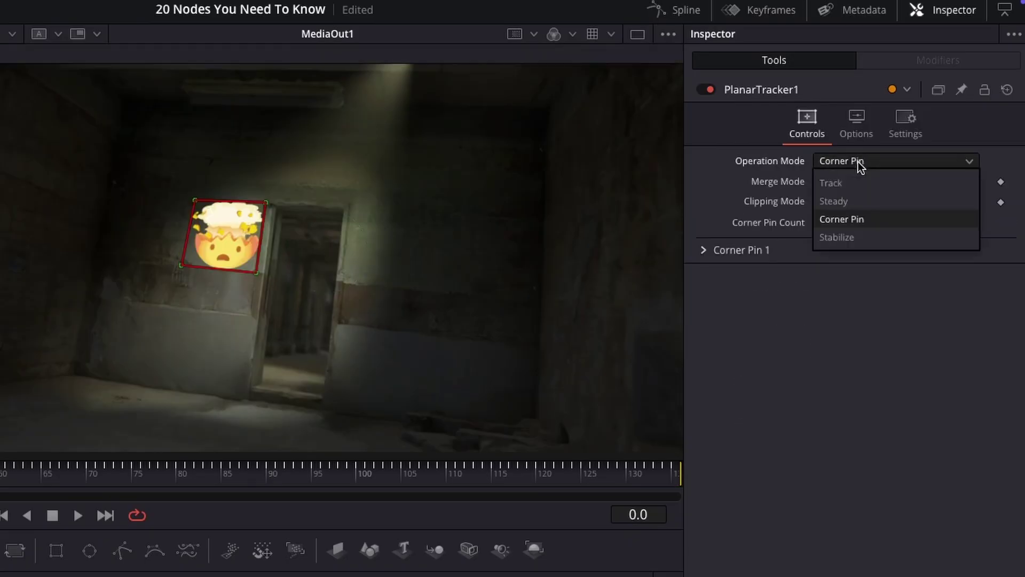
click(855, 182)
click(860, 155)
click(848, 216)
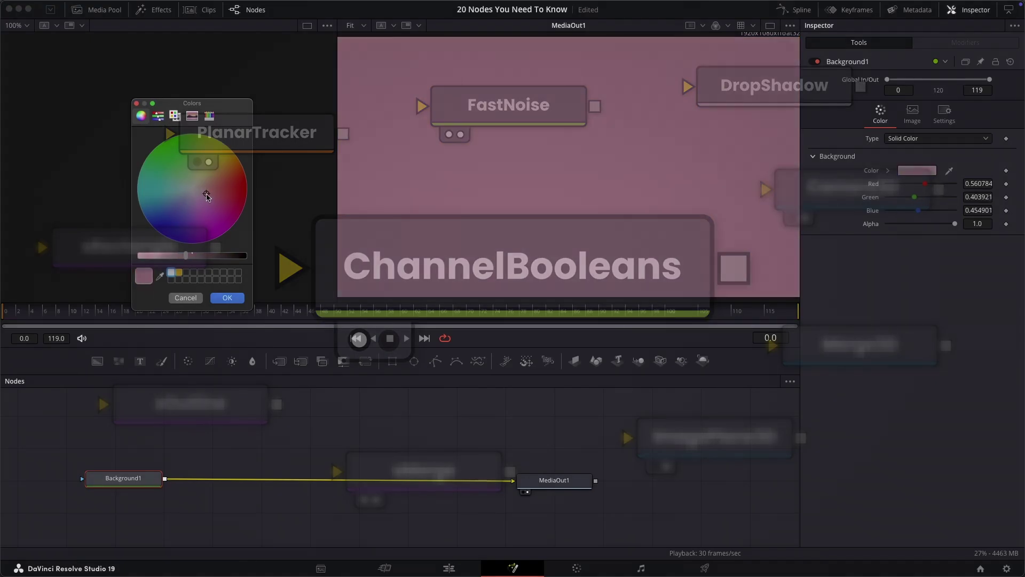
Add a MultiMerge for the backgrounds and set Background3's color to yellow, about 0.76, 0.71, 0.40
click(297, 363)
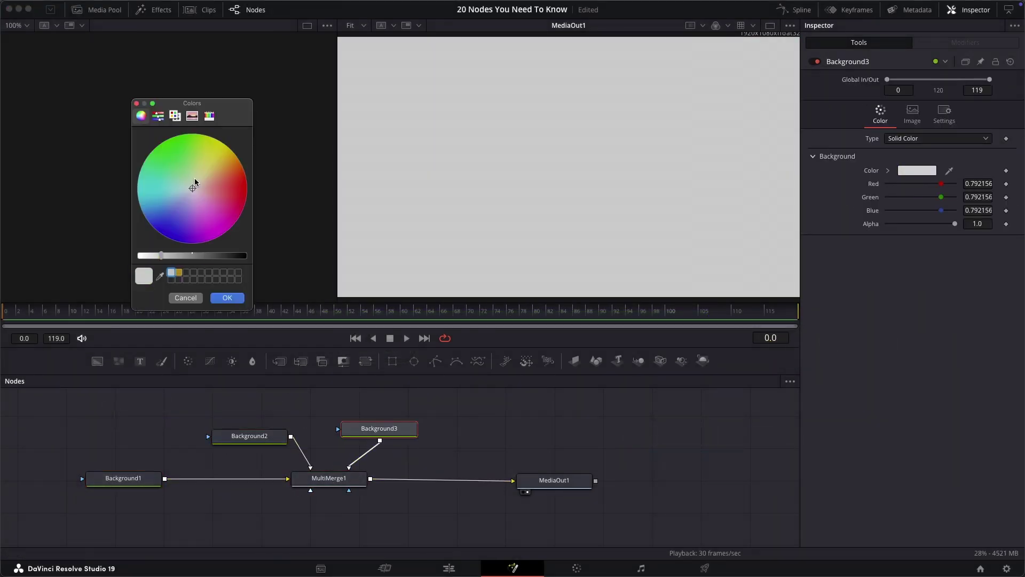
drag(195, 178, 209, 165)
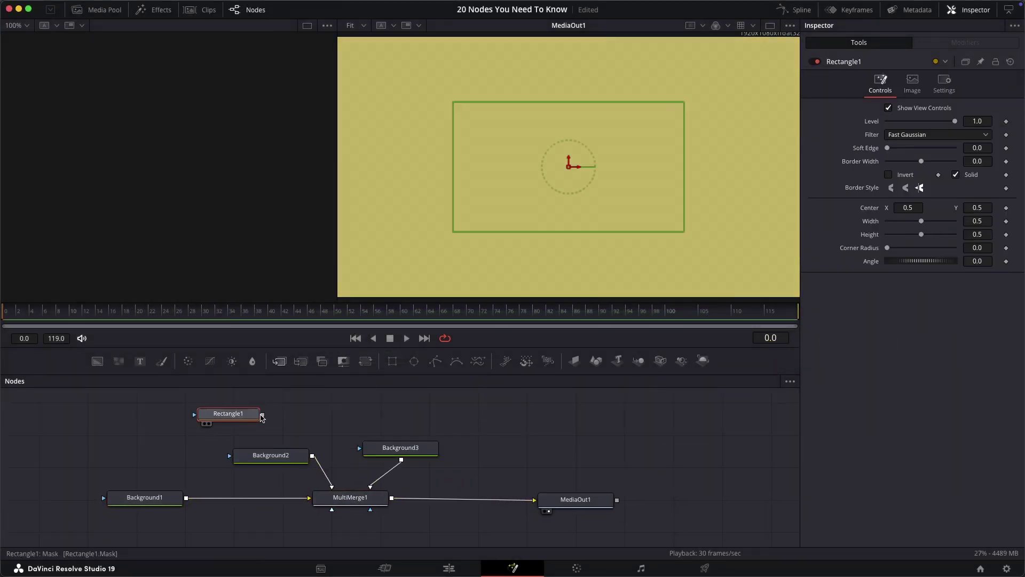
Try connecting the Rectangle1 mask to Background1
drag(397, 450, 398, 450)
drag(264, 415, 158, 505)
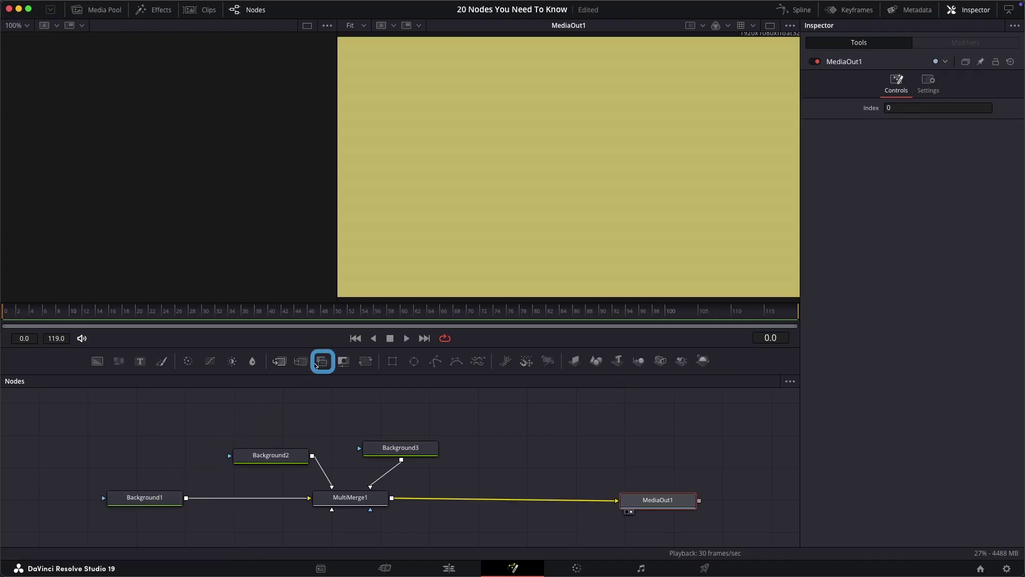
Insert a ChannelBooleans node between MultiMerge1 and MediaOut1 and connect a Rectangle mask to its foreground input
drag(322, 361, 529, 505)
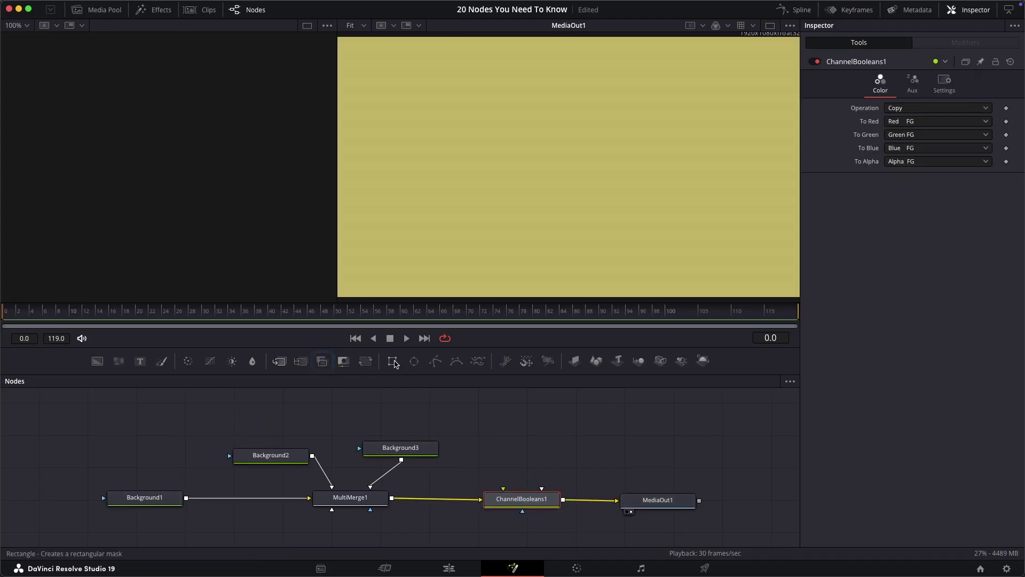
drag(512, 460, 504, 492)
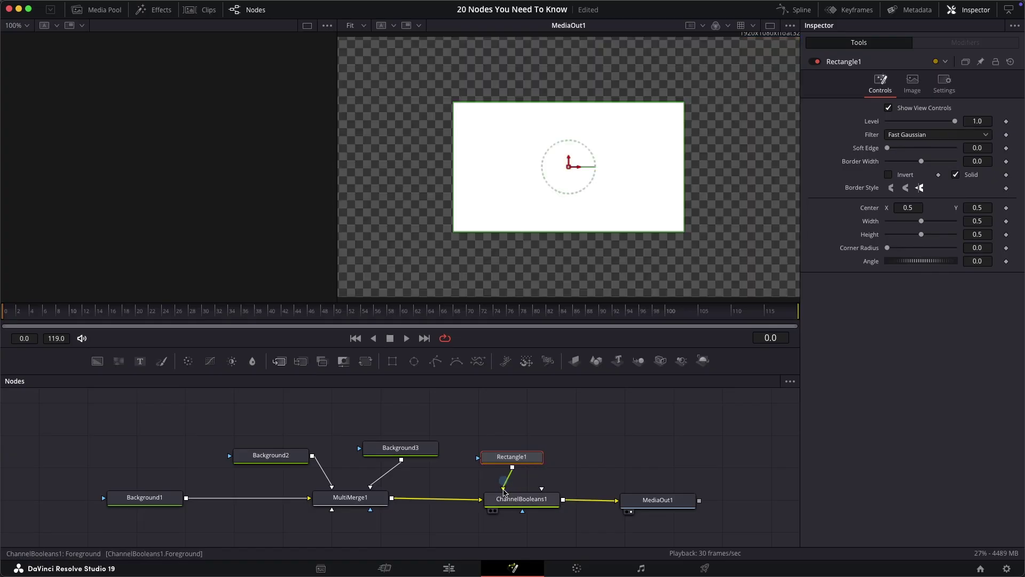
Set the ChannelBooleans operation to And
click(521, 503)
click(909, 108)
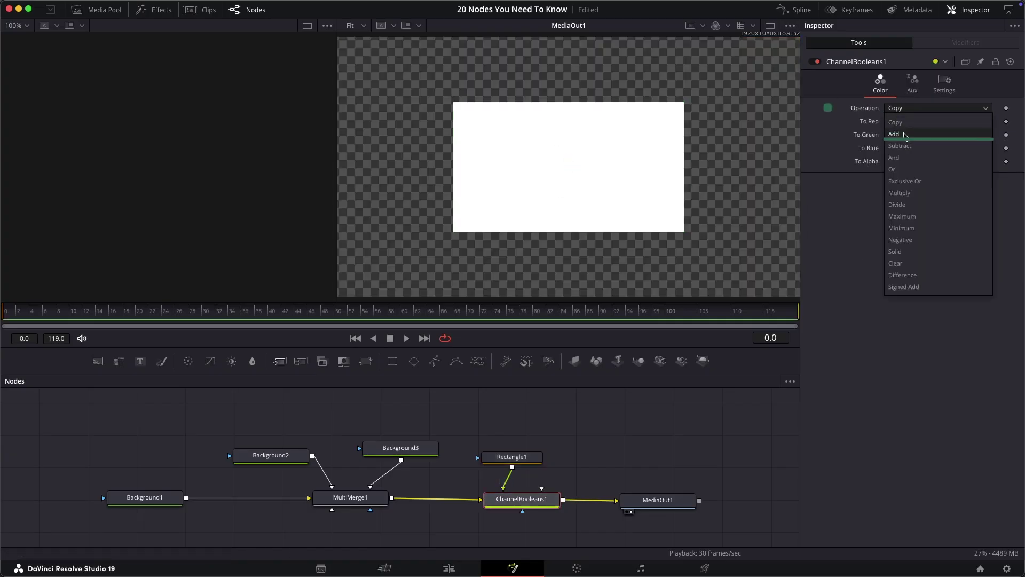
click(910, 159)
Delete the Background3, Background2 and Background1 nodes one after another
click(416, 449)
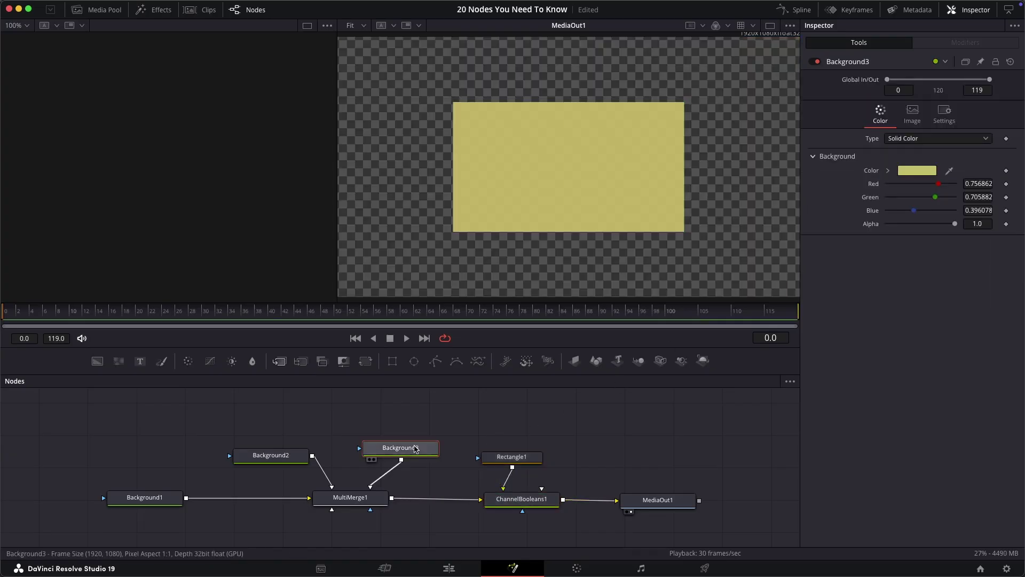
key(Delete)
click(288, 455)
key(Delete)
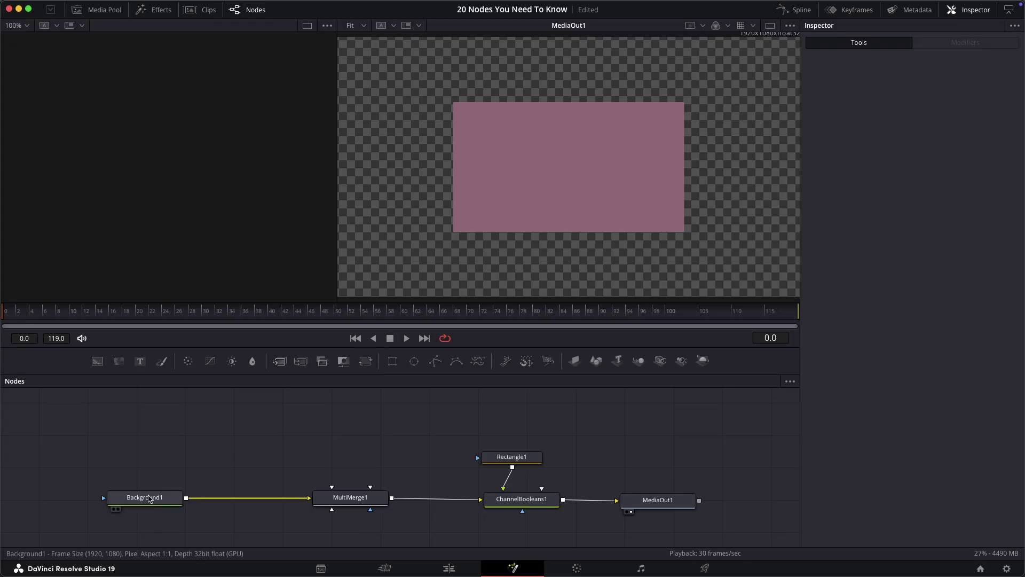
click(149, 499)
key(Delete)
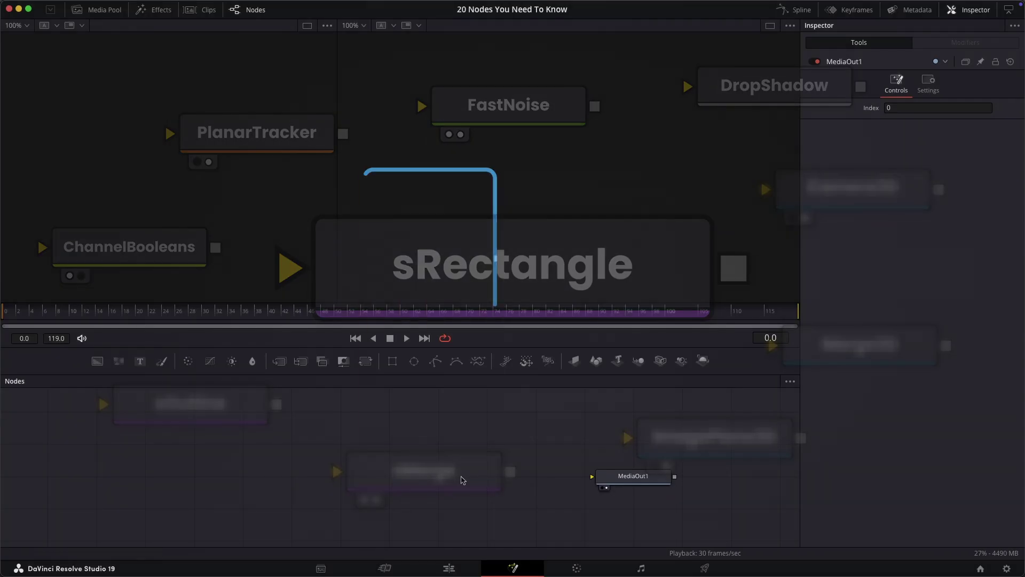
Add an sRender node beside MediaOut1
key(shift+space)
text(srend)
key(Return)
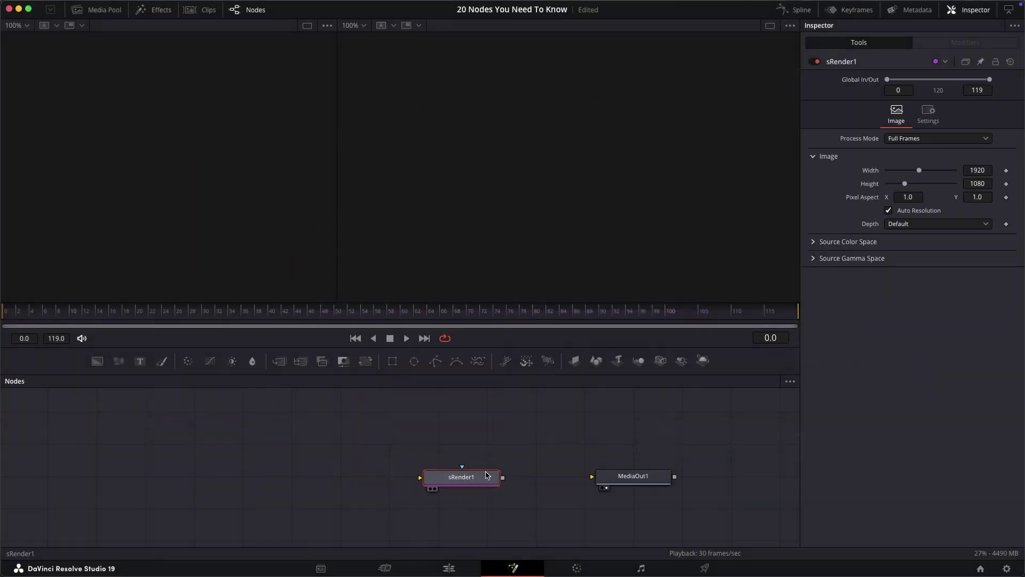
Add an sRectangle node to feed sRender1
key(shift+space)
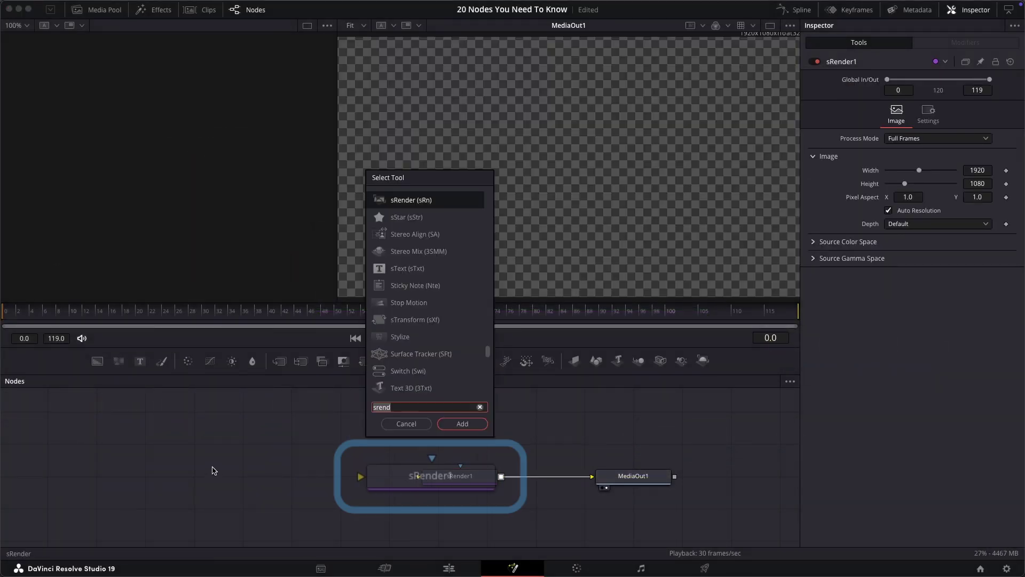
text(srect)
key(Return)
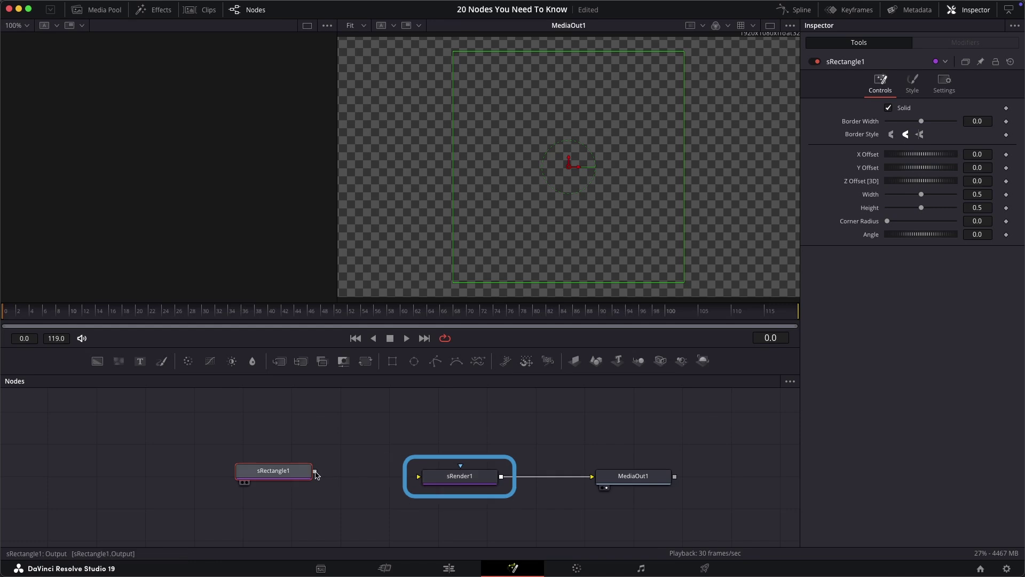
Size sRectangle1 to 0.465 wide and 0.354 high, keep its offsets at 0, and round its corners with a radius of 0.362
drag(897, 194, 913, 210)
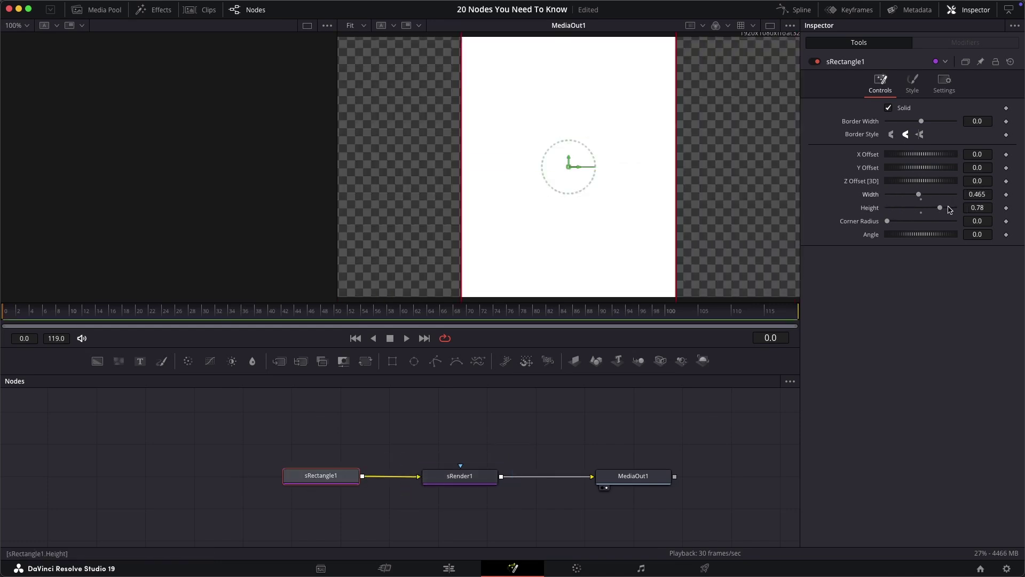
drag(920, 157, 931, 157)
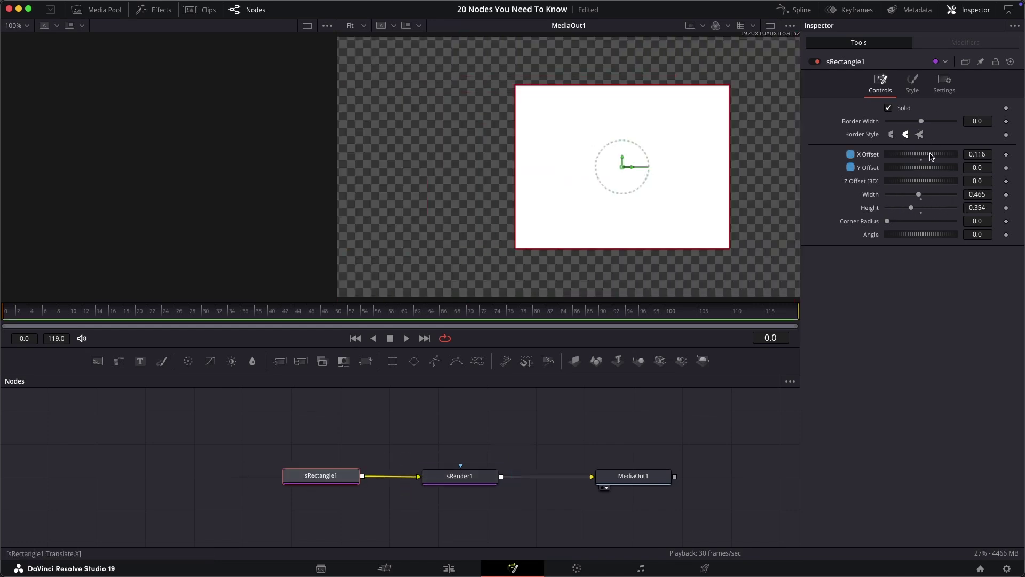
drag(924, 168, 918, 194)
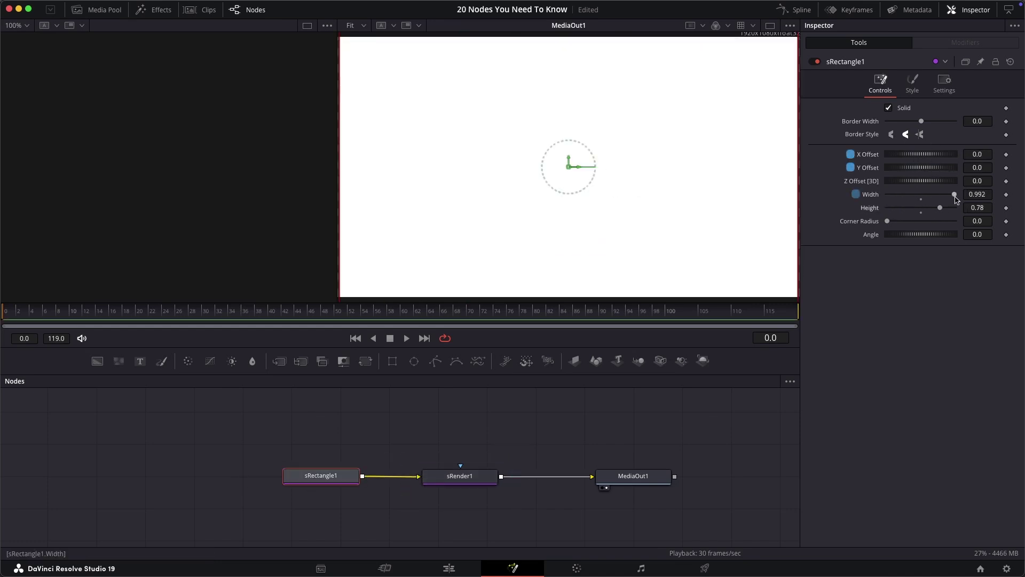
drag(941, 208, 916, 208)
drag(887, 222, 908, 221)
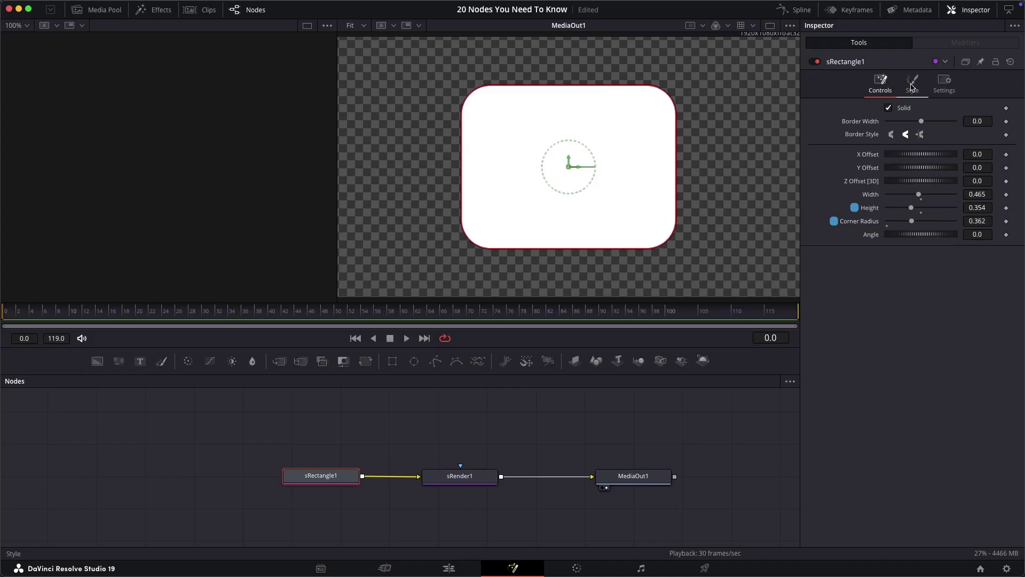
Color sRectangle1 peach, with red 1.0, green about 0.737 and blue about 0.627
click(913, 83)
click(917, 108)
click(203, 191)
drag(204, 191, 212, 184)
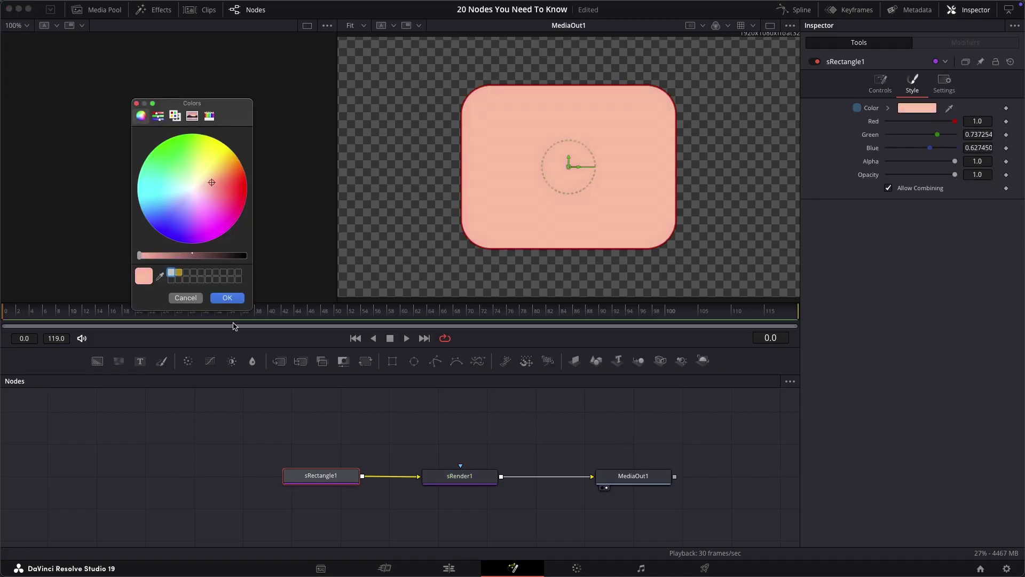
click(230, 297)
click(614, 473)
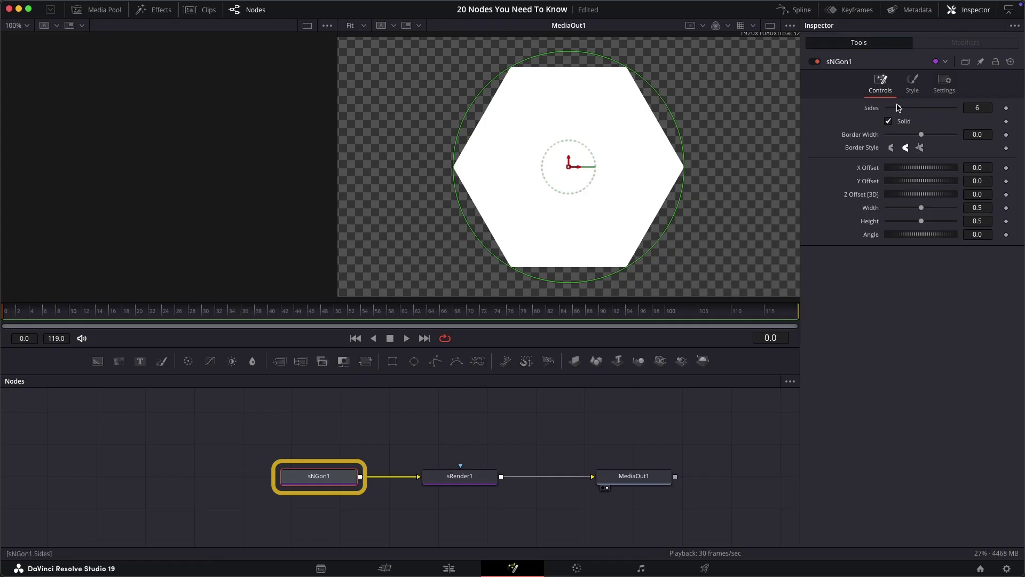
Try a lower number of sides on the sNGon1 shape
drag(898, 107, 888, 107)
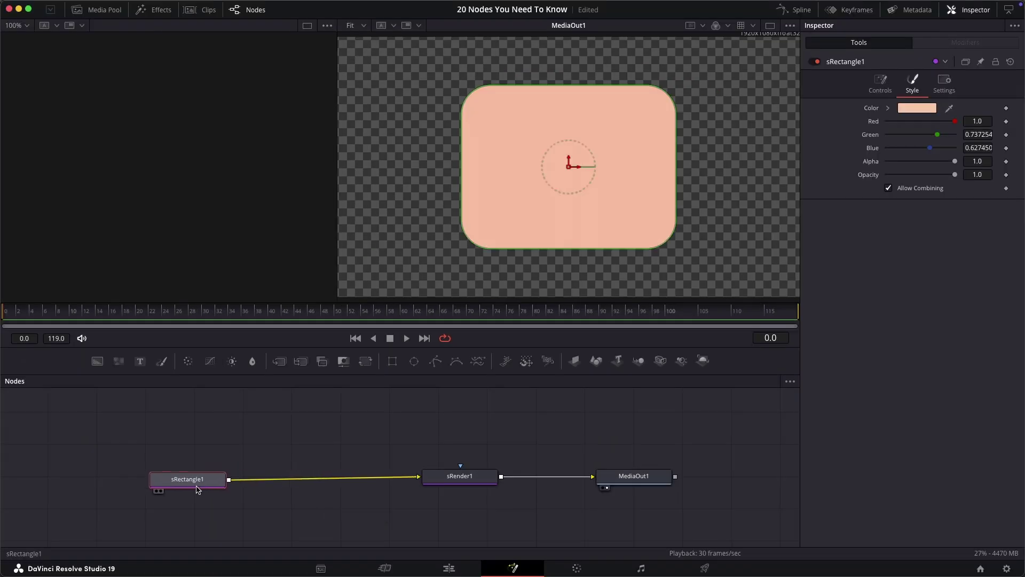
Insert an sOutline node between sRectangle1 and sRender1
key(shift+space)
text(sn)
key(BackSpace)
text(outl)
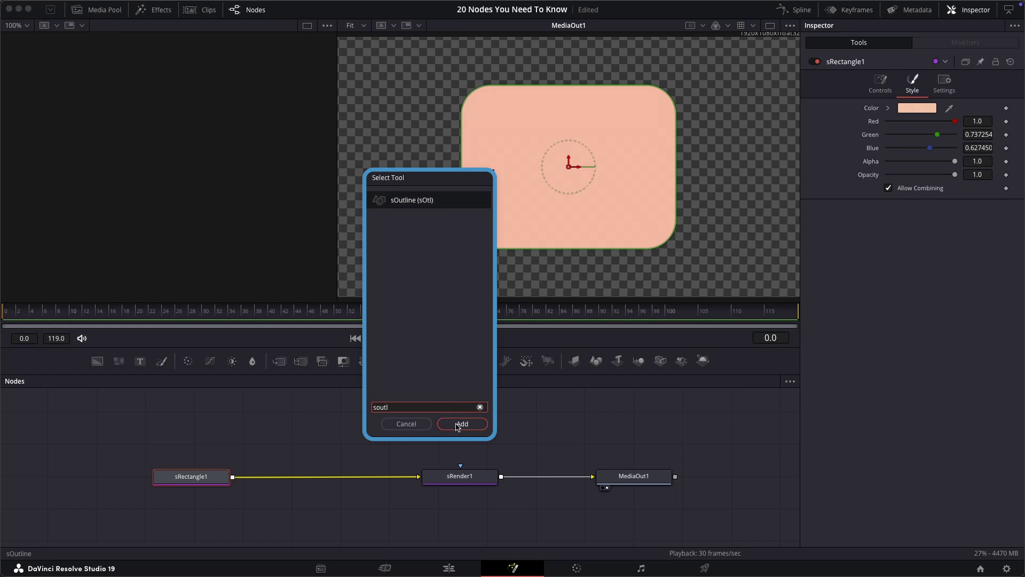
click(461, 424)
Set the outline's thickness to 0.013 and try different Length and Position values for its stroke
mouse_move(911, 108)
mouse_down()
mouse_move(948, 109)
mouse_move(925, 108)
mouse_up()
drag(955, 148, 888, 149)
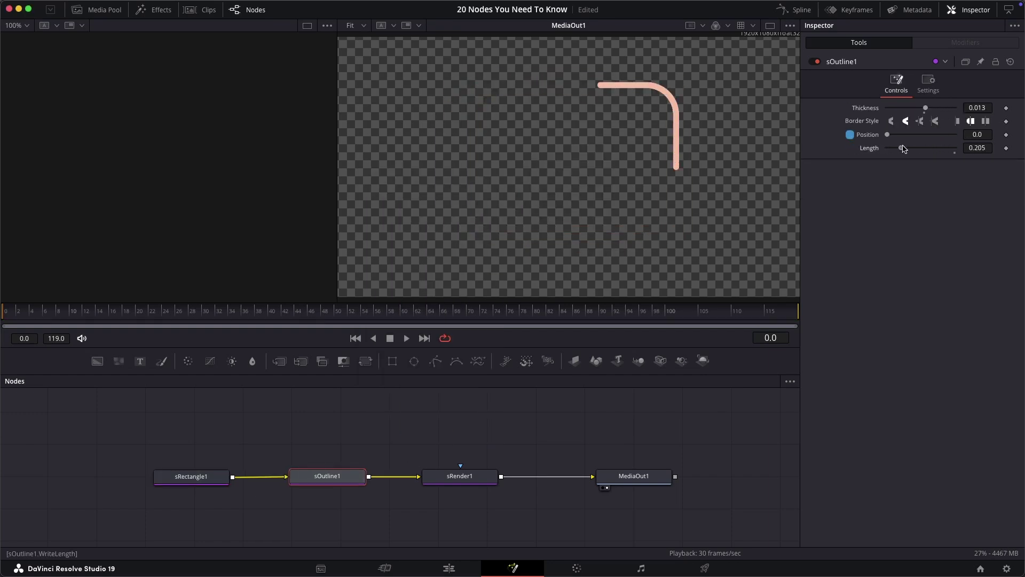
drag(914, 152, 943, 152)
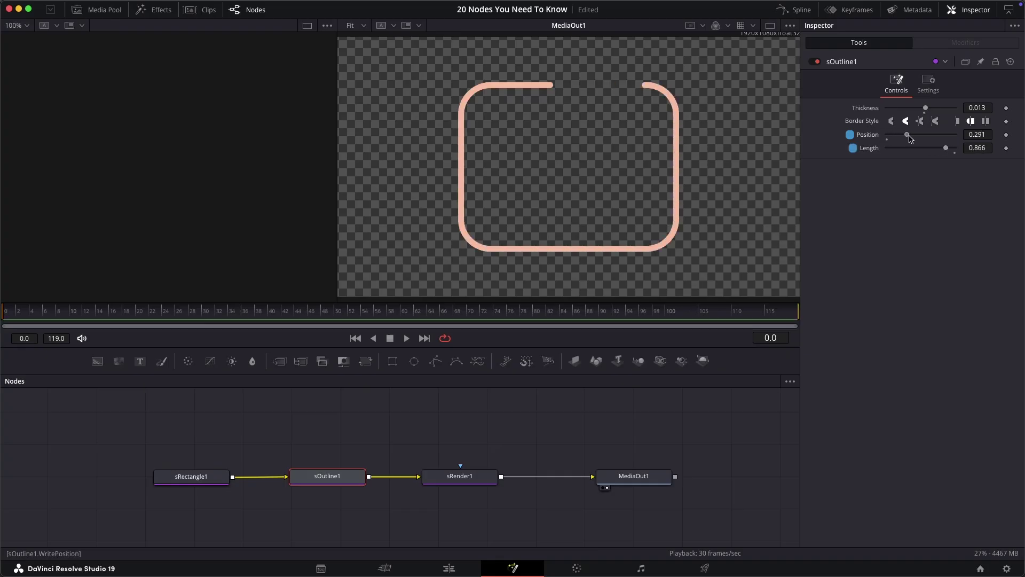
drag(941, 151, 877, 136)
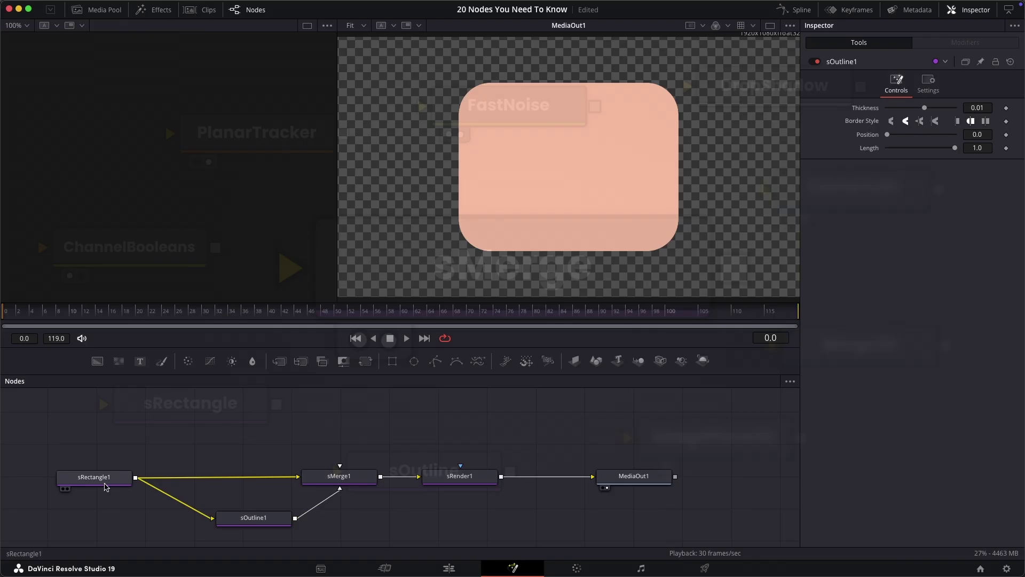
Insert an sChangeStyle node between sRectangle1 and sMerge1
click(105, 486)
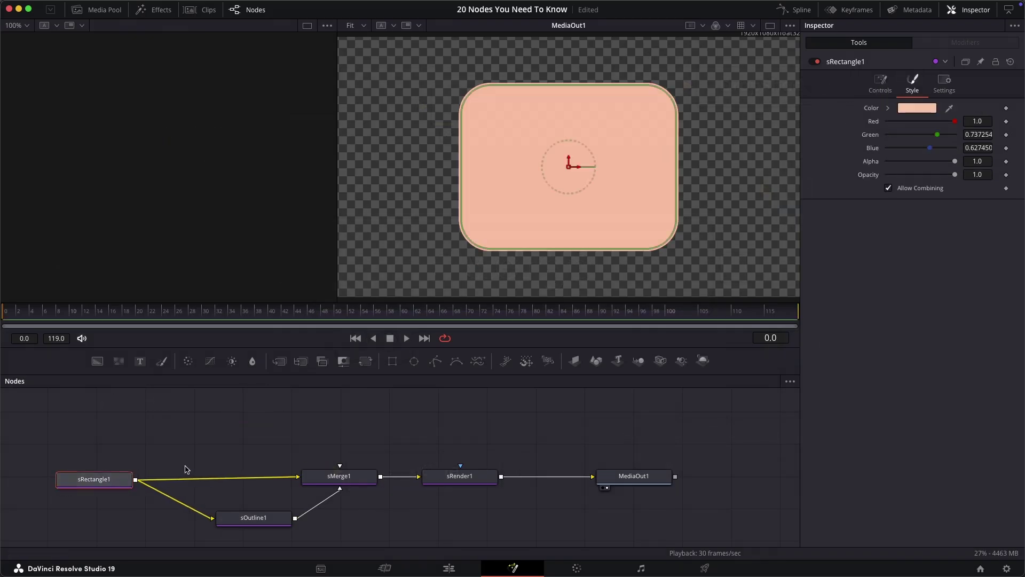
key(shift+space)
key(Return)
drag(239, 484, 236, 469)
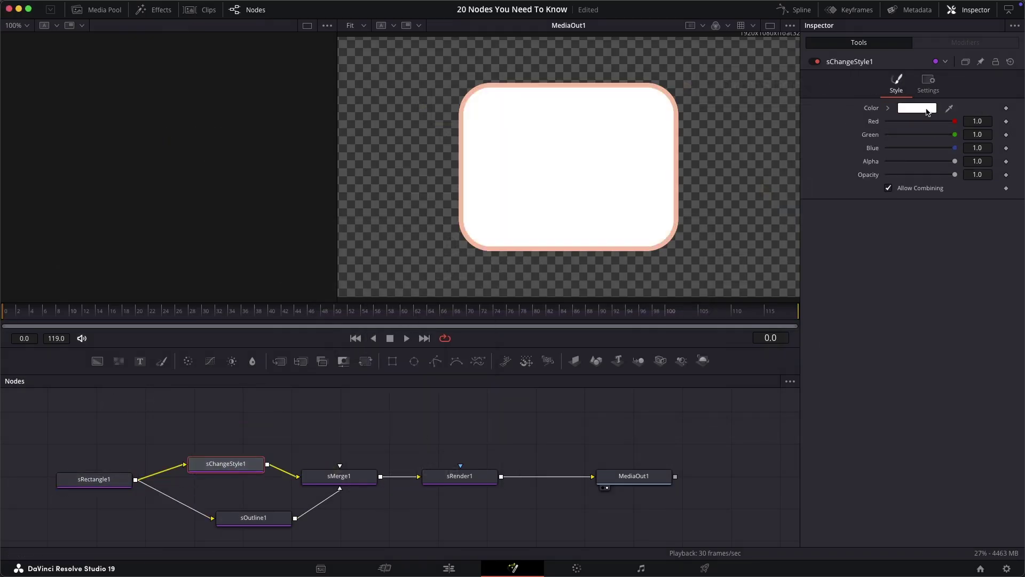
Color sChangeStyle1 salmon pink, with red 1.0, green about 0.62 and blue about 0.54
click(926, 110)
drag(203, 206, 217, 184)
click(230, 297)
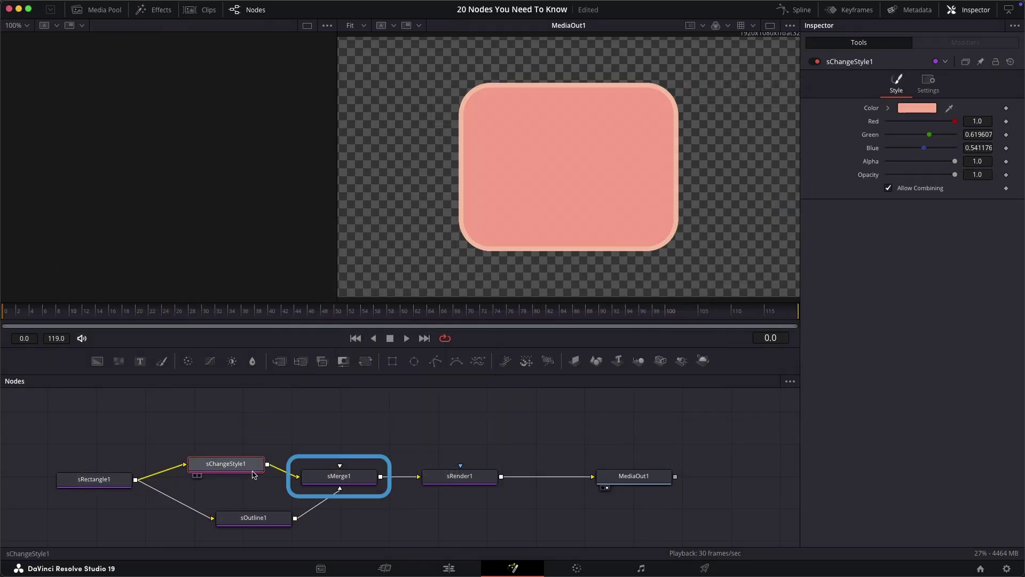
Insert an sTransform node between sOutline1 and sMerge1 and shift the outline slightly right and down from the filled shape
drag(251, 469, 260, 468)
drag(258, 521, 210, 520)
key(shift+space)
key(Return)
mouse_move(921, 109)
mouse_down()
mouse_move(938, 121)
mouse_move(914, 121)
mouse_up()
click(634, 475)
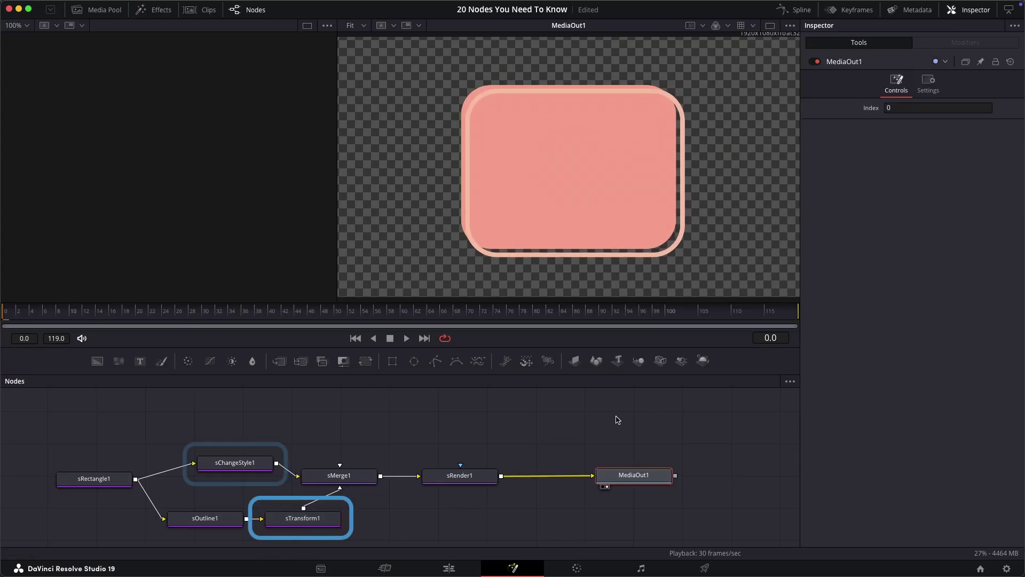
Insert an sGrid node between sMerge1 and sRender1 and increase its X Offset slightly
drag(463, 477, 534, 479)
click(357, 476)
key(shift+space)
text(sgrid)
key(Return)
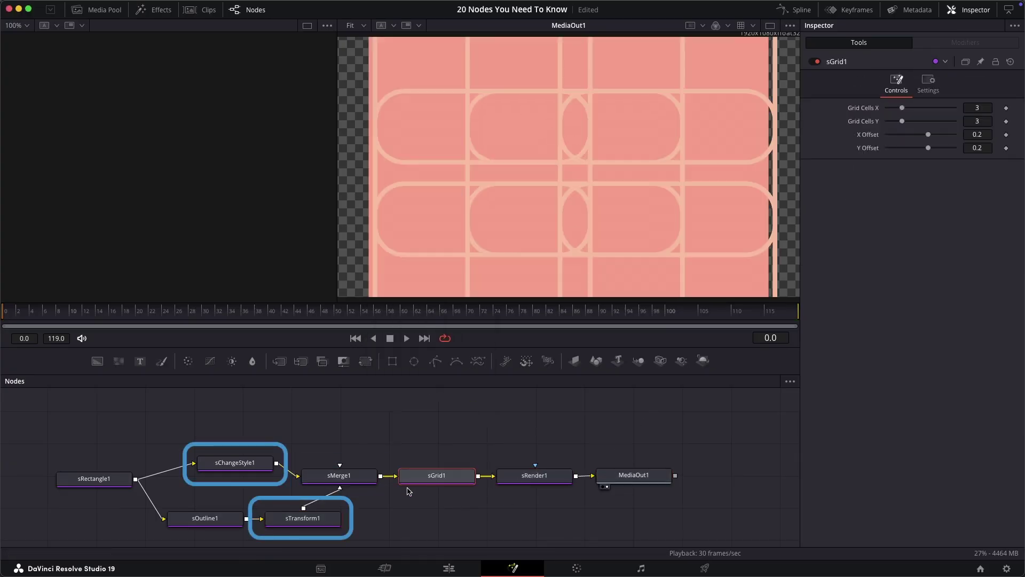
drag(930, 137, 936, 138)
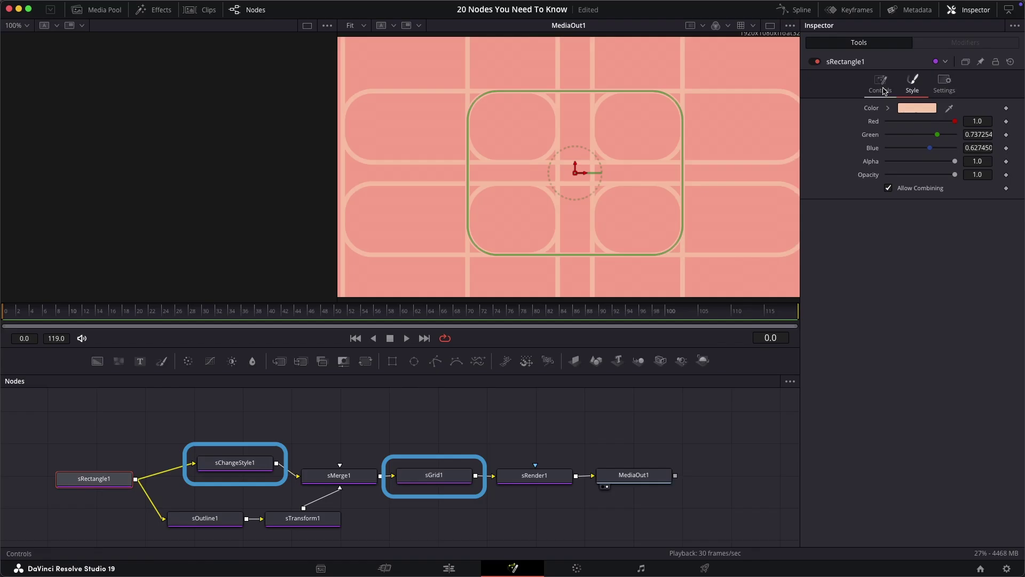
Shrink sRectangle1 to 0.168 by 0.124 with corner radius 0.218, and set sGrid1 to 5 by 5 cells with adjusted spacing
drag(919, 195, 898, 194)
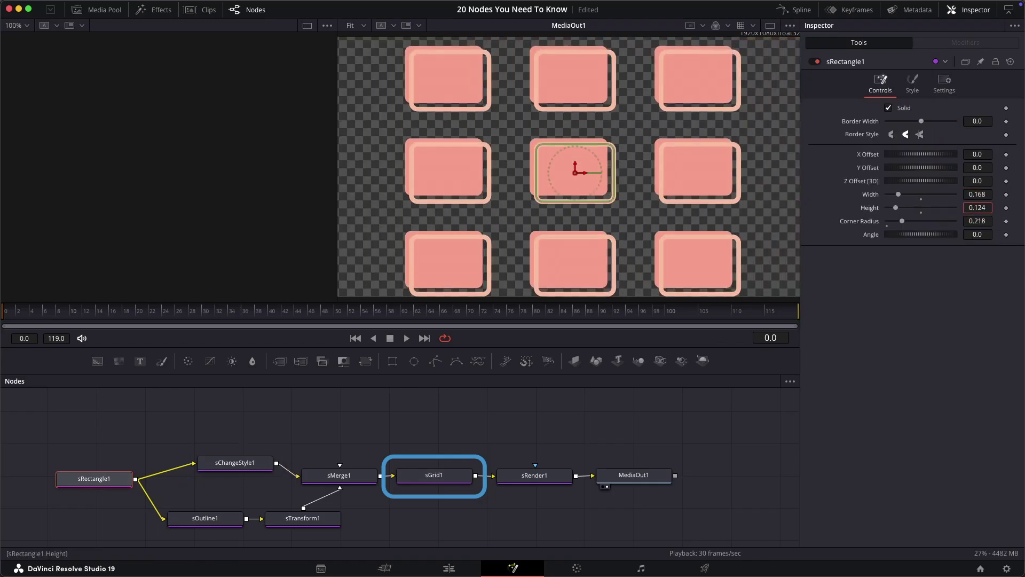
click(434, 475)
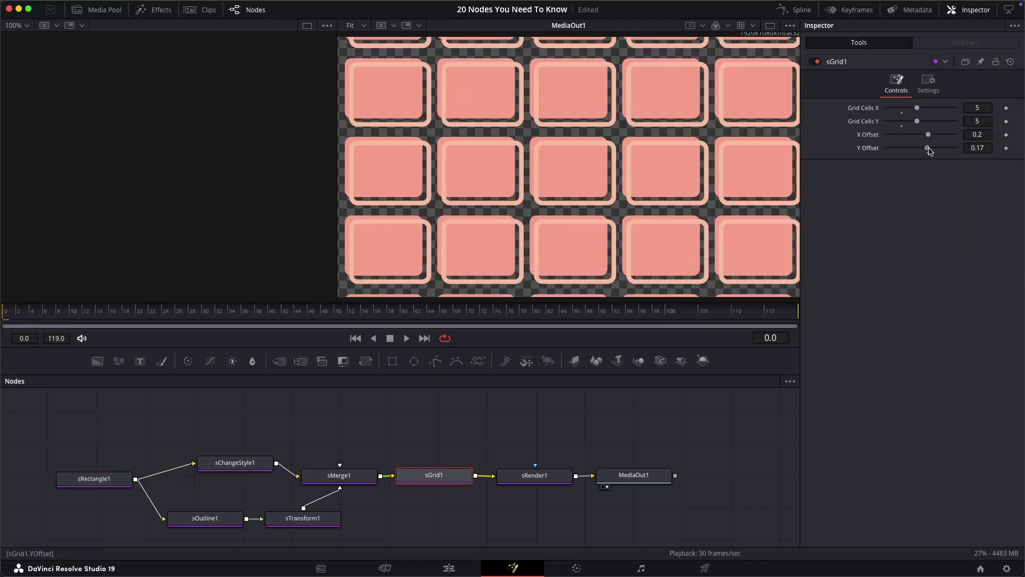
drag(928, 148, 926, 148)
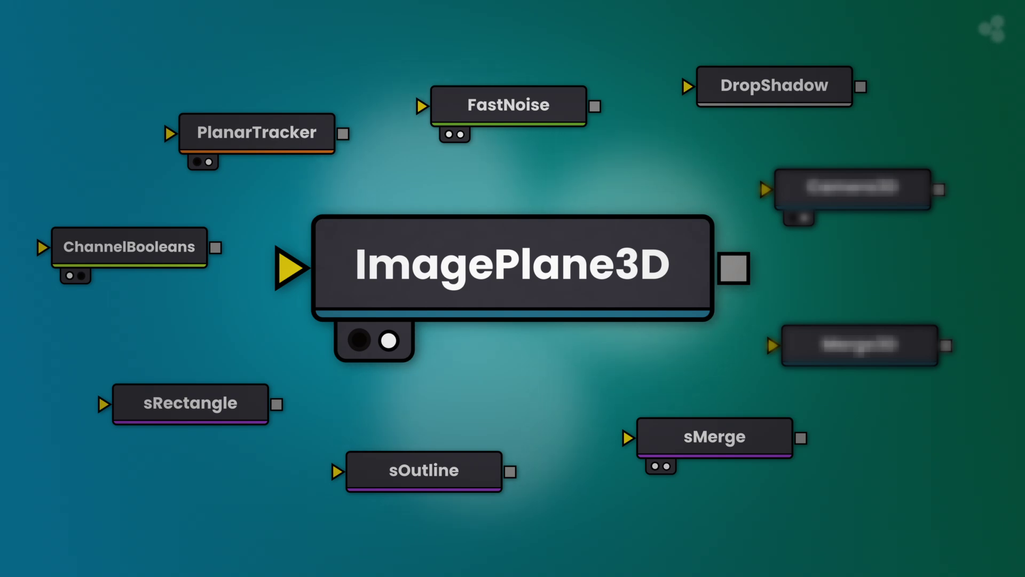
Add ImagePlane3D and Renderer3D nodes in sequence between sRender1 and MediaOut1
drag(375, 455, 367, 484)
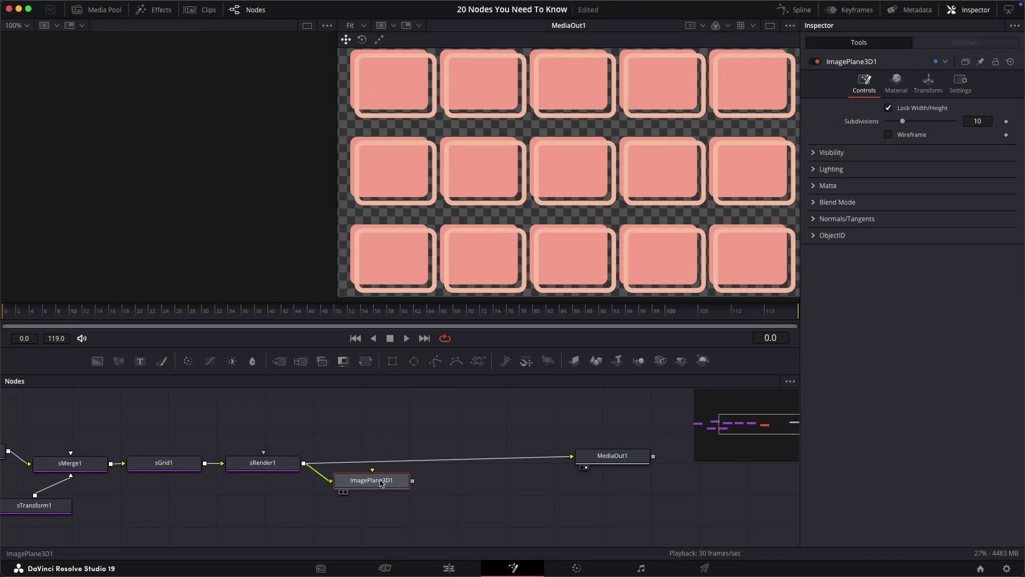
drag(532, 459, 533, 460)
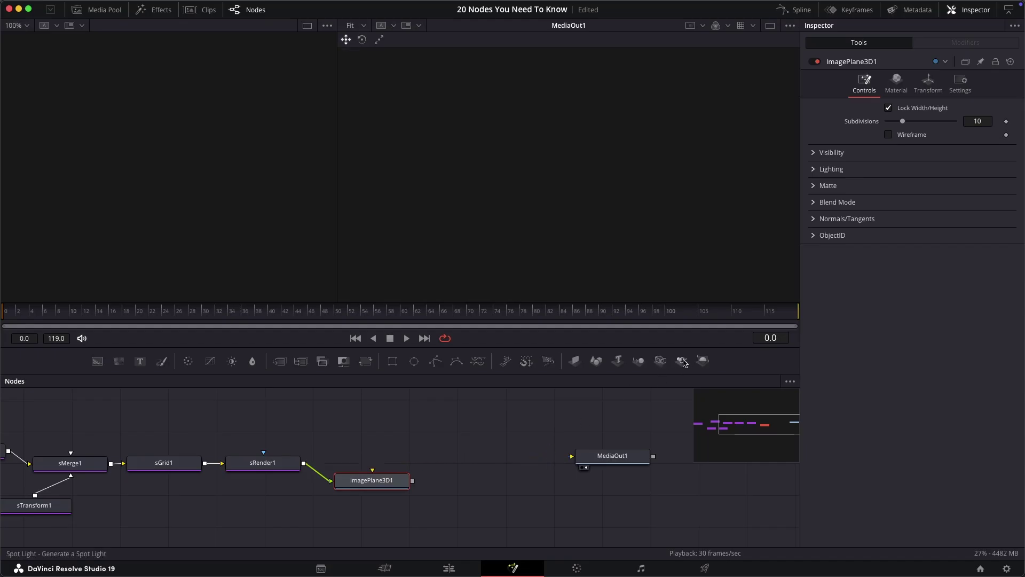
drag(702, 364, 571, 456)
drag(470, 461, 465, 458)
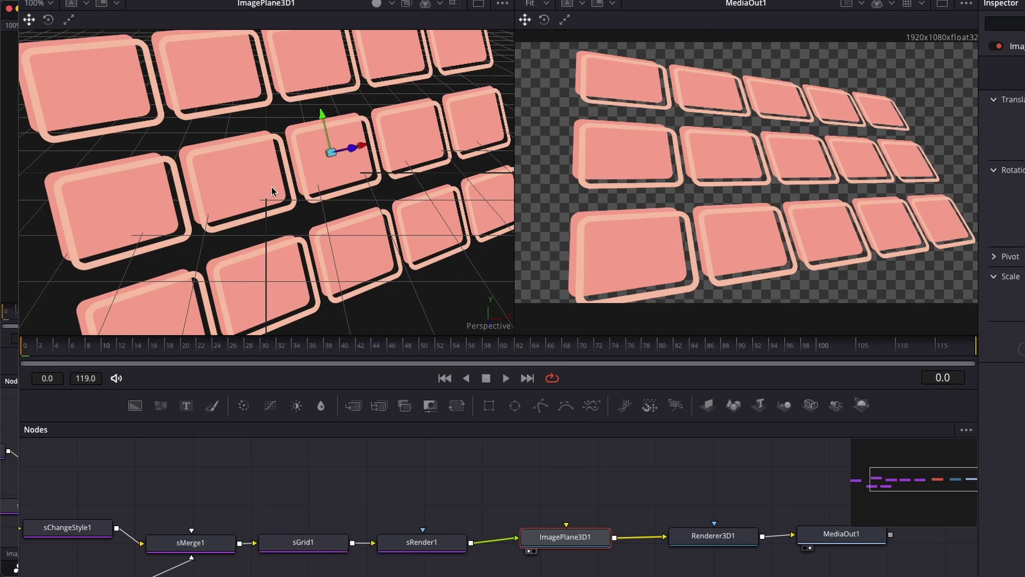
drag(271, 186, 327, 150)
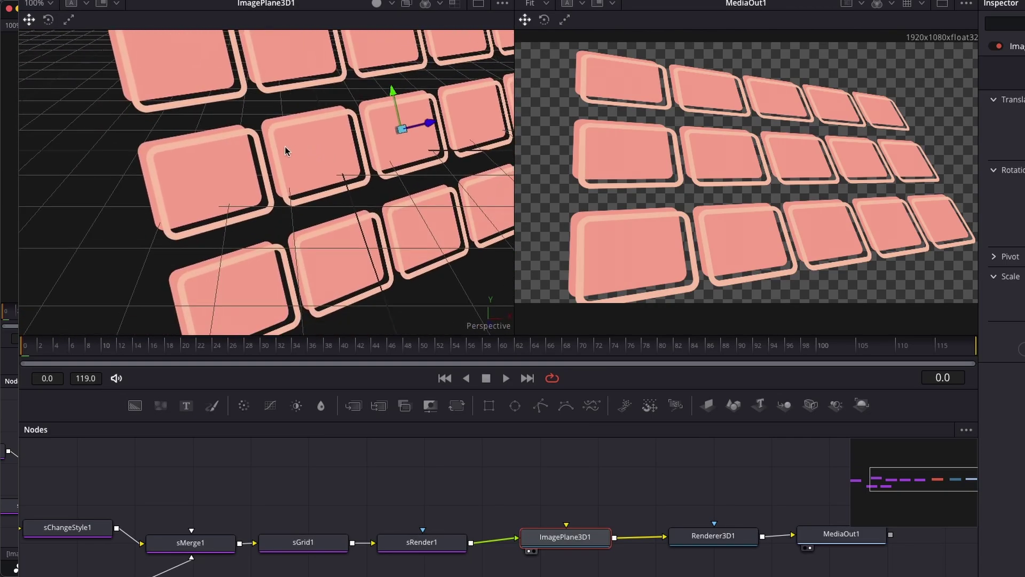
right_click(409, 159)
click(268, 166)
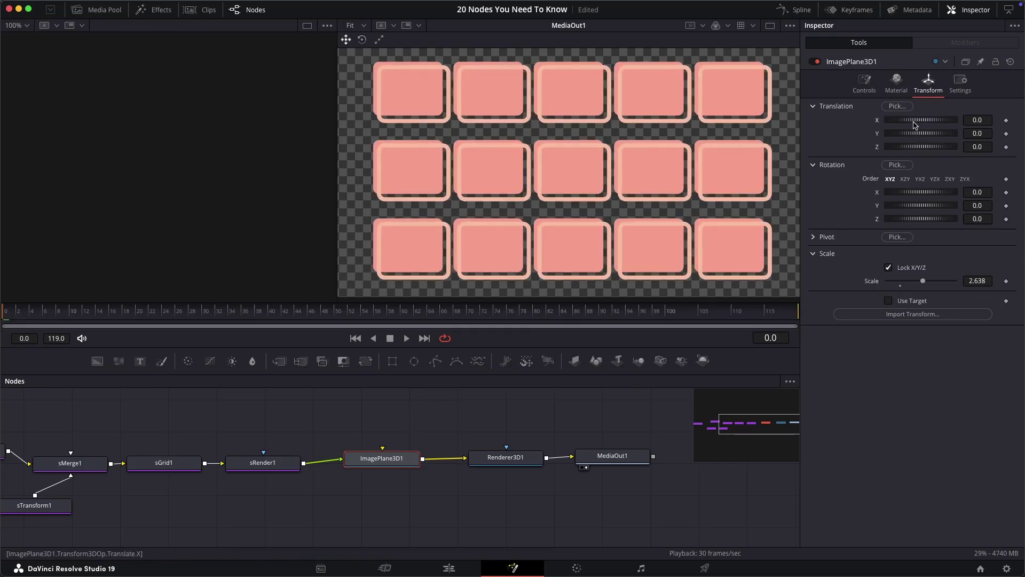
Try shifting ImagePlane3D1 along X and Y, and reset both translations to 0
mouse_move(916, 125)
mouse_down()
mouse_move(907, 121)
mouse_move(921, 134)
mouse_move(902, 138)
mouse_up()
double_click(870, 121)
double_click(878, 133)
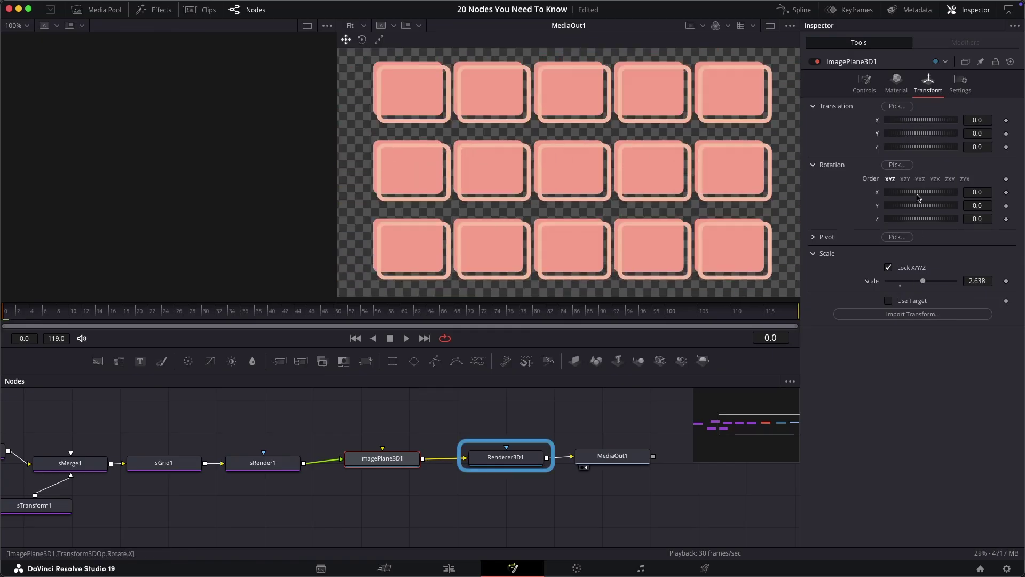
Rotate ImagePlane3D1 to -31.3 on X and 26.1 on Y with Z at 0, and translate it 0.319 on X and 0.116 on Y
drag(919, 197, 914, 228)
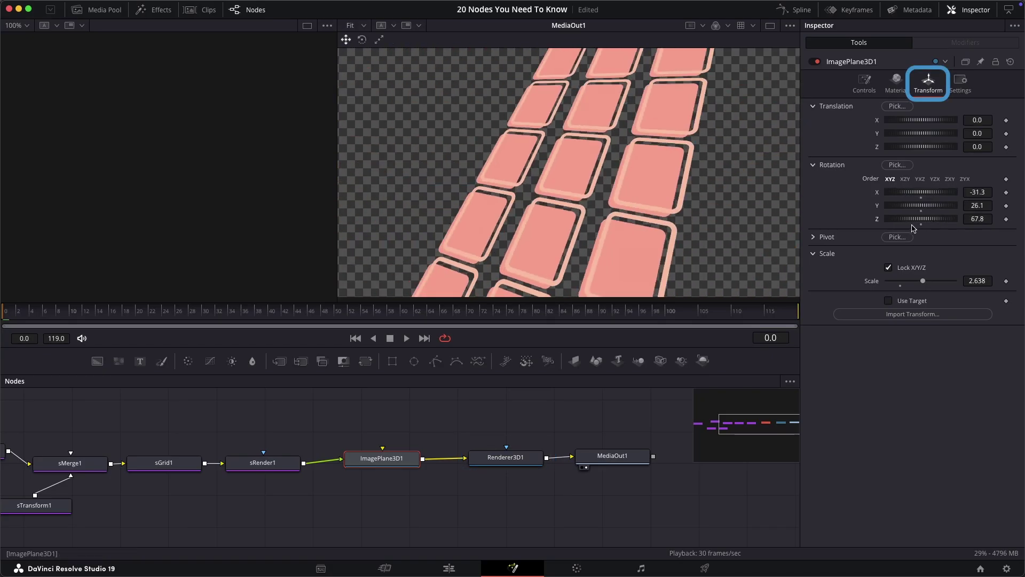
double_click(878, 220)
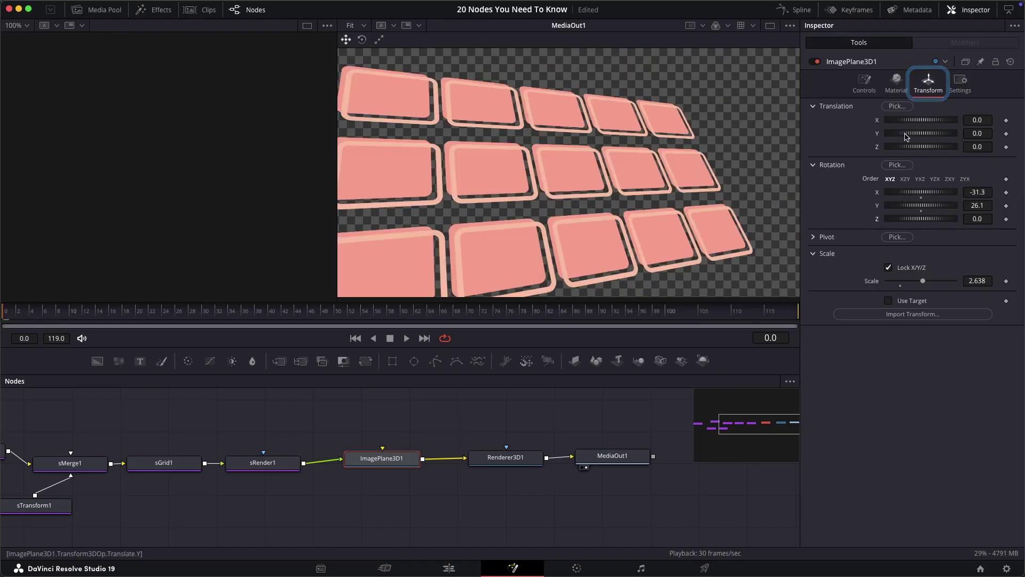
mouse_move(907, 137)
mouse_down()
mouse_move(911, 123)
mouse_move(923, 134)
mouse_up()
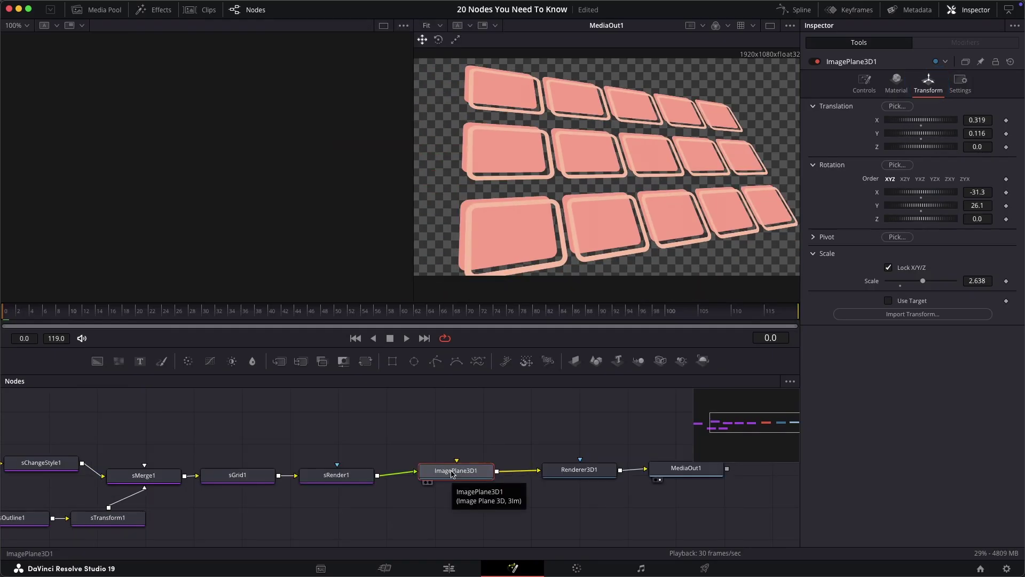
Show ImagePlane3D1 in the empty viewer and pan, zoom and orbit its 3D perspective view
key(1)
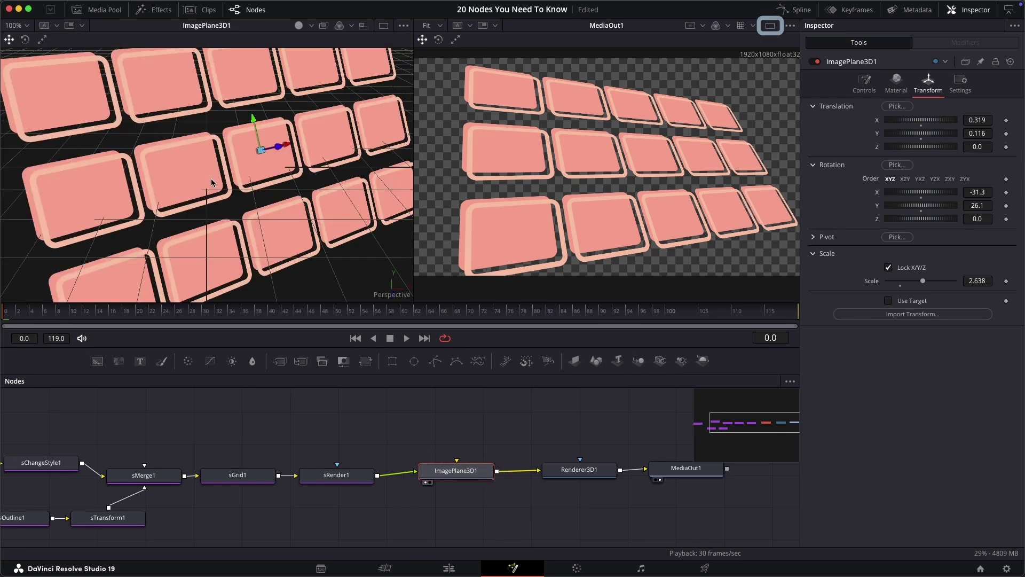
drag(212, 182, 216, 144)
right_click(215, 144)
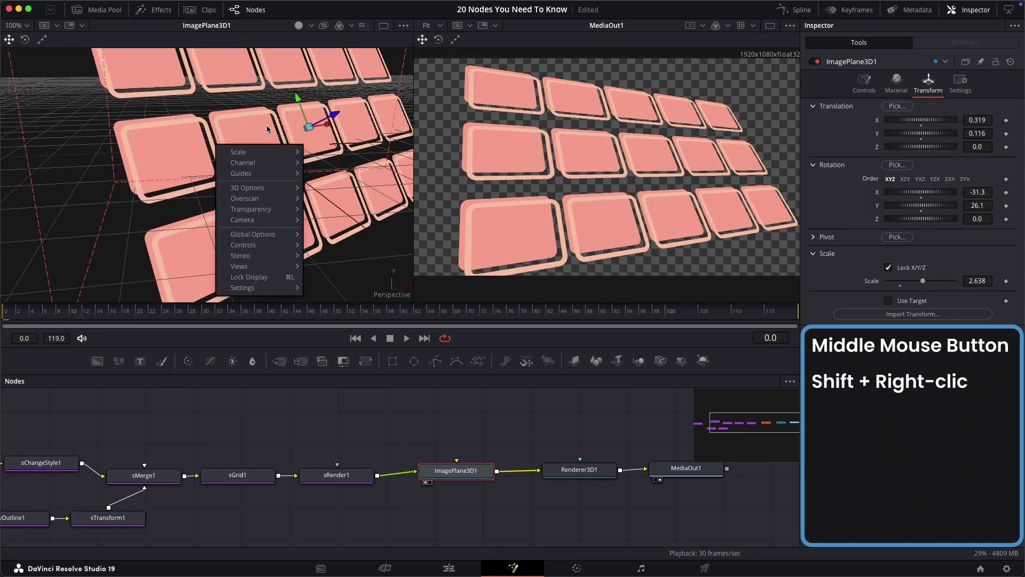
click(331, 143)
scroll(234, 164, down, 5)
scroll(235, 163, up, 5)
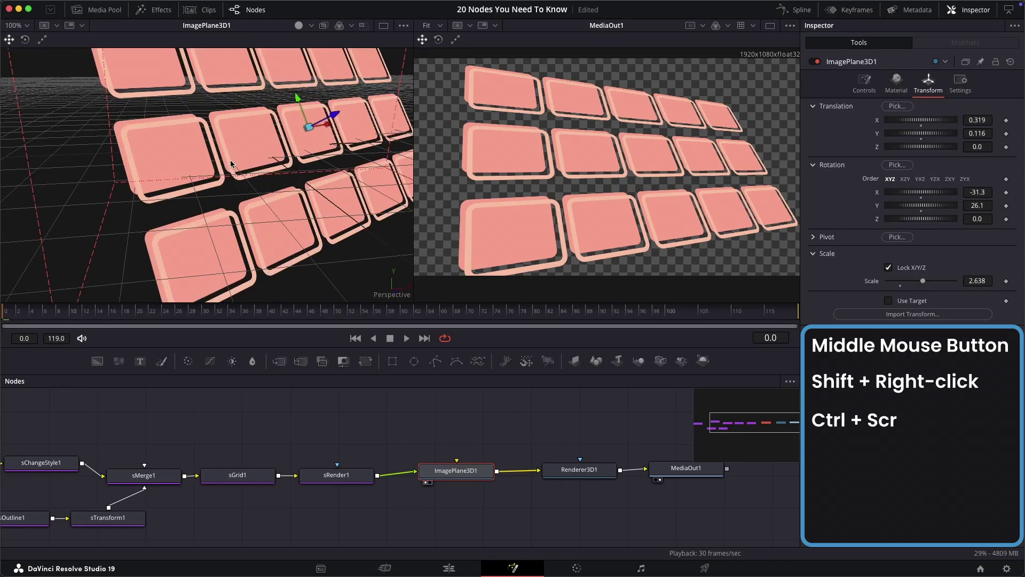
scroll(234, 164, down, 5)
drag(236, 164, 278, 160)
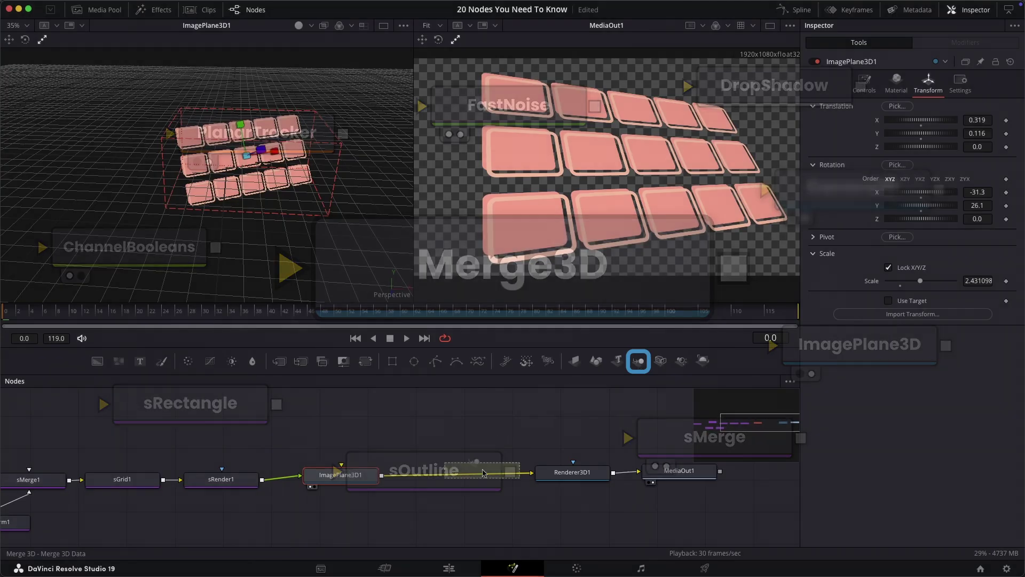
Insert a Merge3D node between ImagePlane3D1 and Renderer3D1, and connect a new Camera3D node to it
click(461, 477)
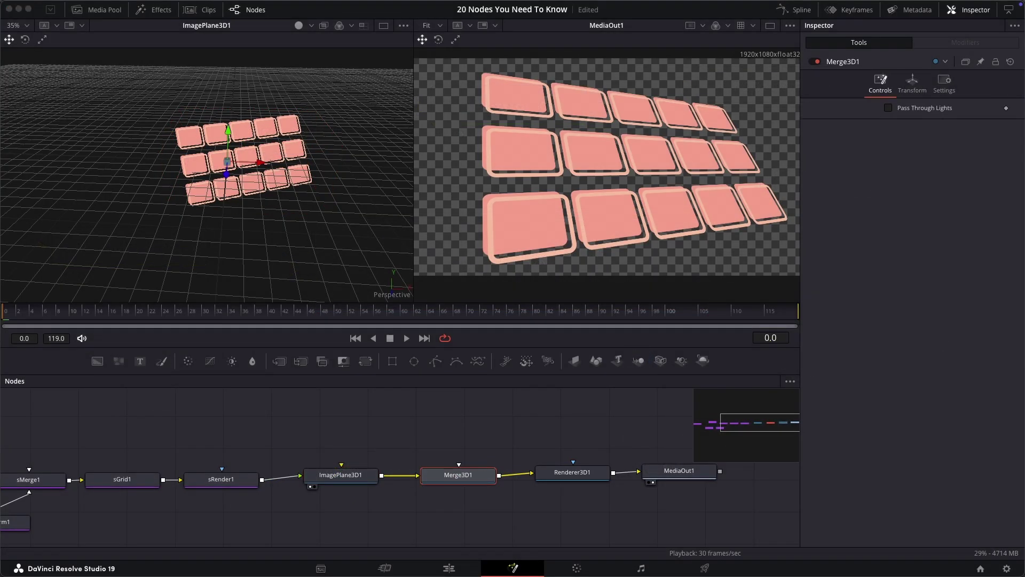
click(486, 436)
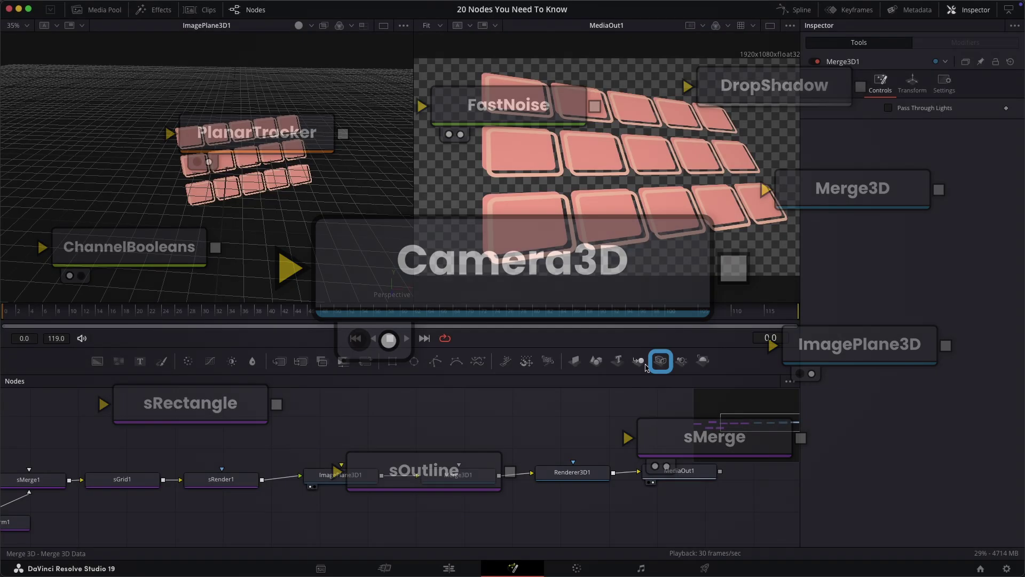
drag(661, 360, 472, 478)
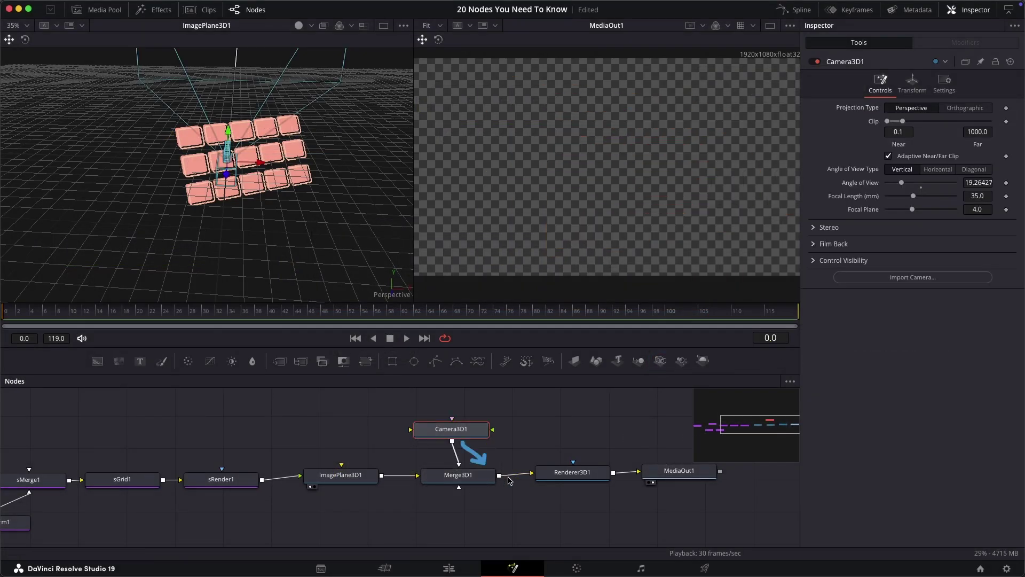
Show Merge3D1 in the 3D perspective viewer in place of ImagePlane3D1 and orbit the scene to a side view
click(485, 481)
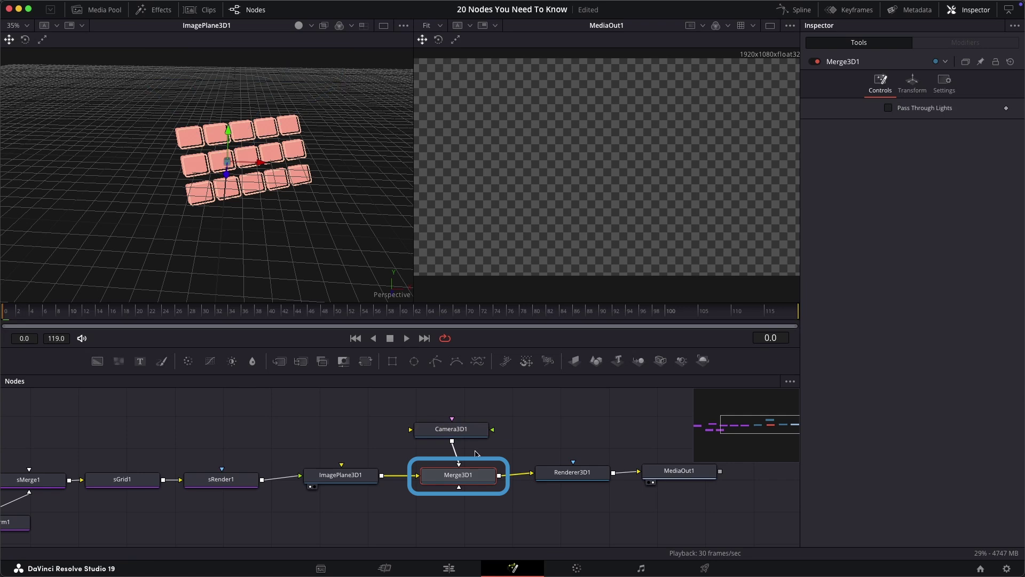
key(1)
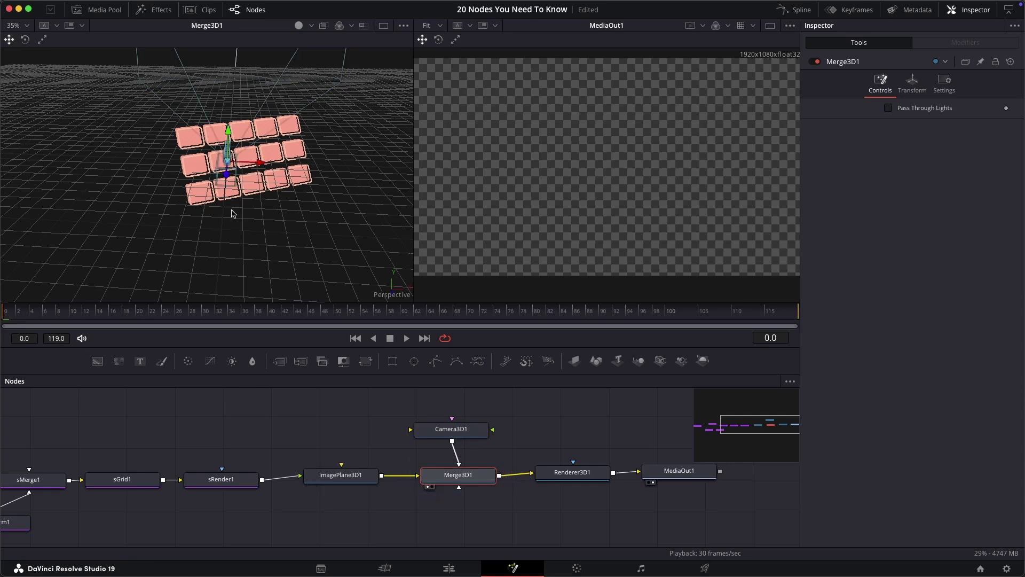
drag(232, 214, 332, 197)
Move Camera3D1 back from the image plane in the 3D scene until the whole grid of rectangles fits the rendered frame
click(464, 429)
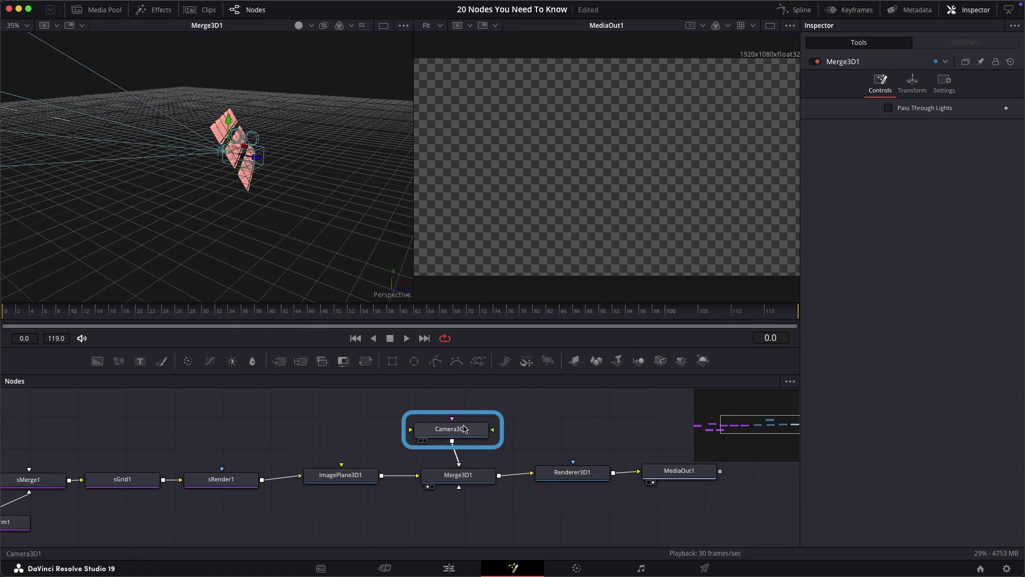
drag(257, 158, 470, 207)
drag(363, 211, 247, 214)
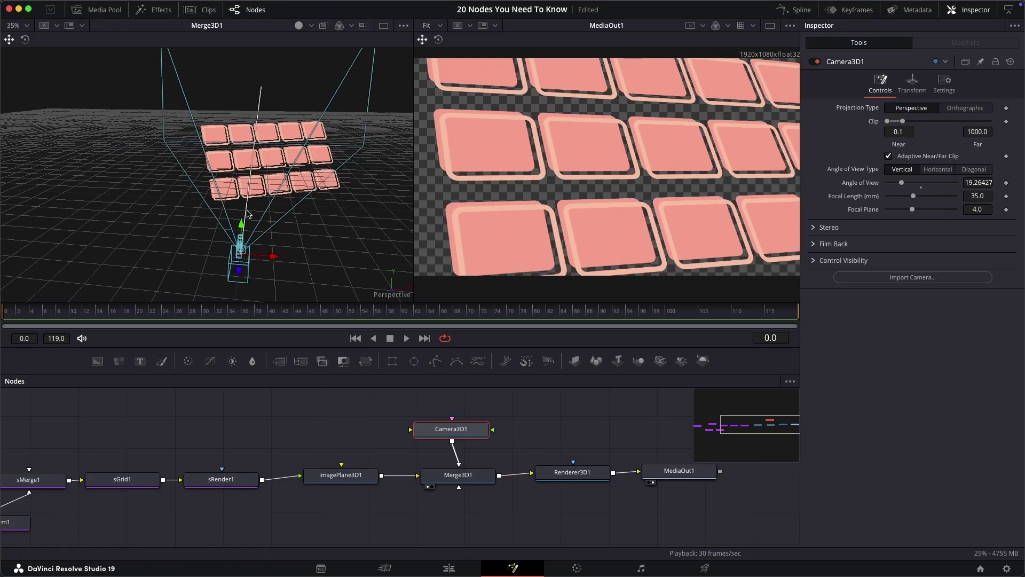
drag(273, 257, 275, 367)
scroll(182, 247, down, 5)
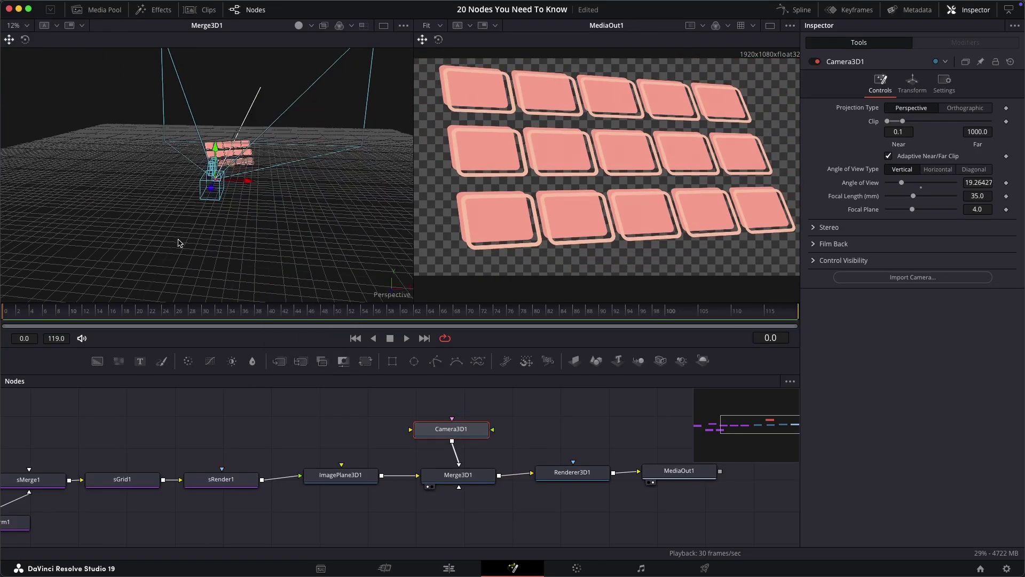
Adjust the position of Camera3D1 in the 3D scene and switch its on-screen control to rotation
scroll(178, 243, up, 4)
drag(178, 243, 231, 270)
drag(297, 201, 309, 162)
click(25, 39)
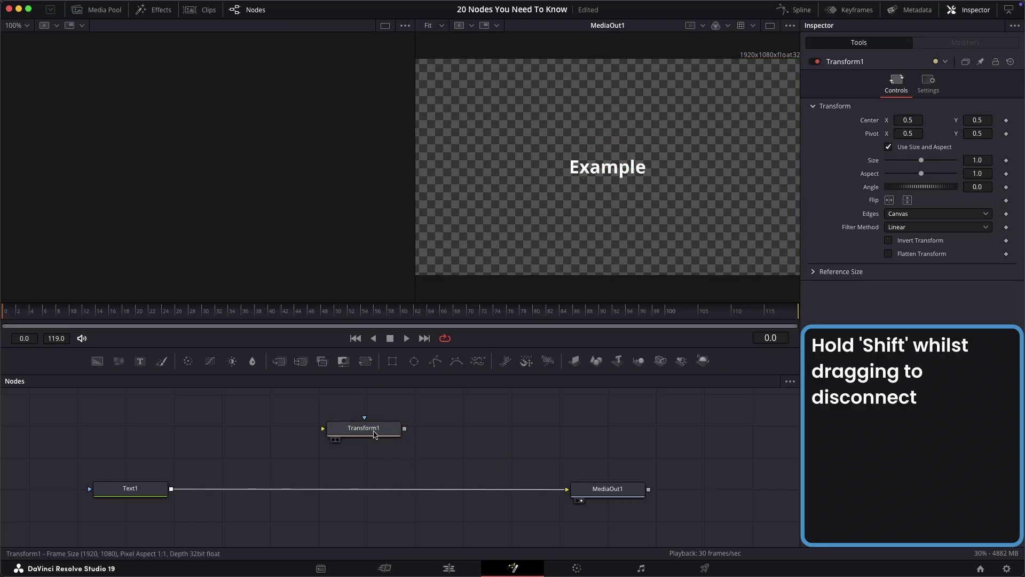
Insert the disconnected Transform1 node into the connection between Text1 and MediaOut1
drag(361, 431, 376, 490)
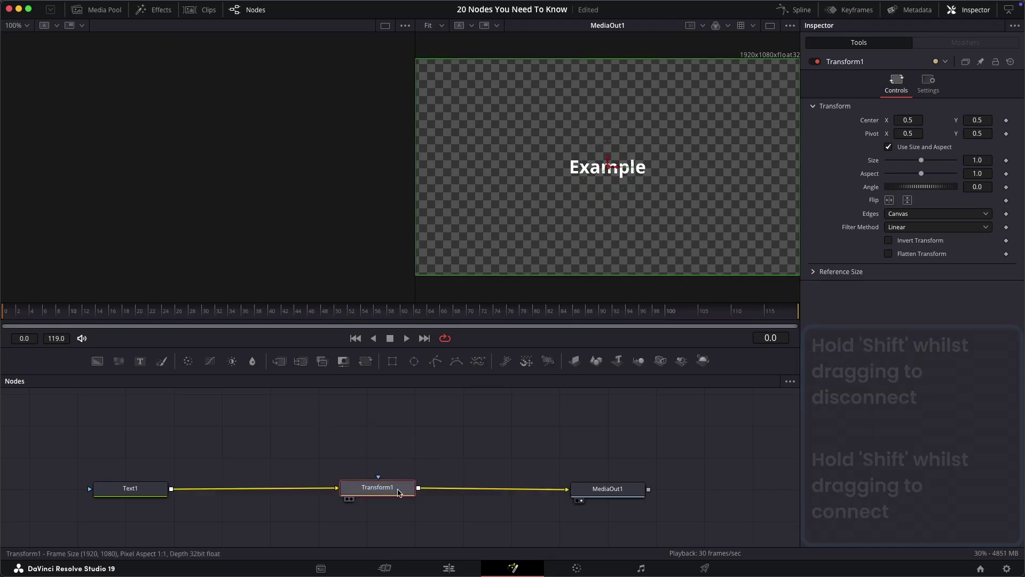